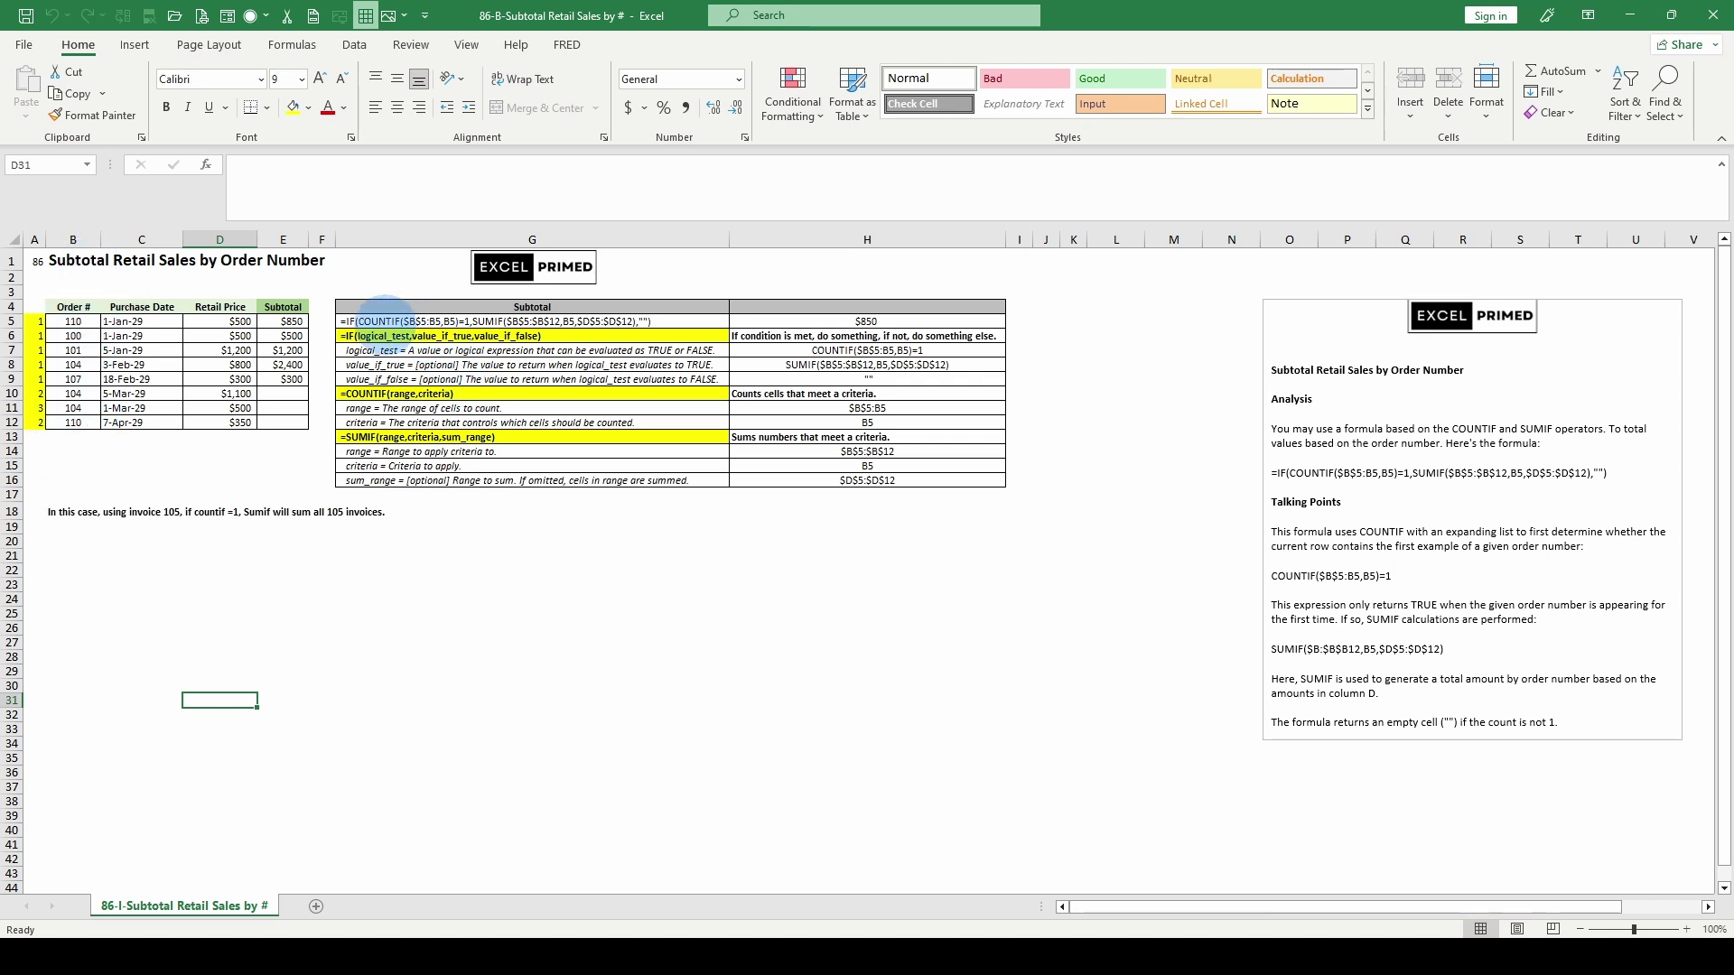
Step: Examine the IF, COUNTIF and SUMIF subtotal formula shown in G5 and its copies in E5, E6 and E9
left_click(379, 320)
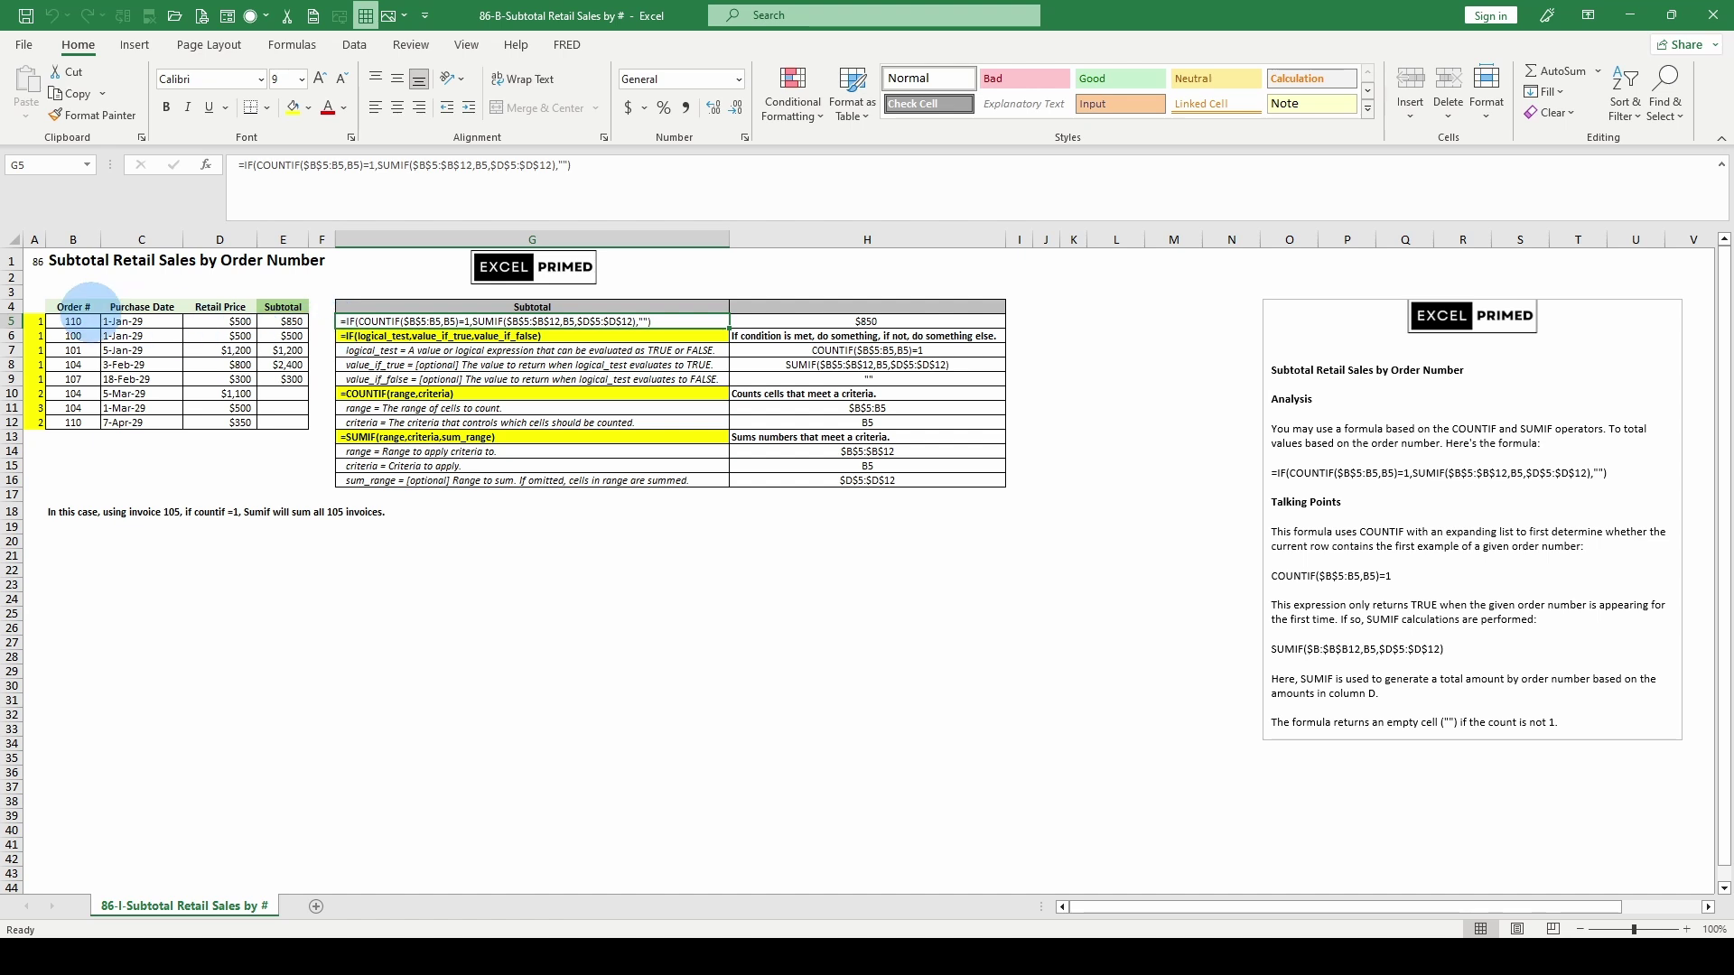
left_click(289, 320)
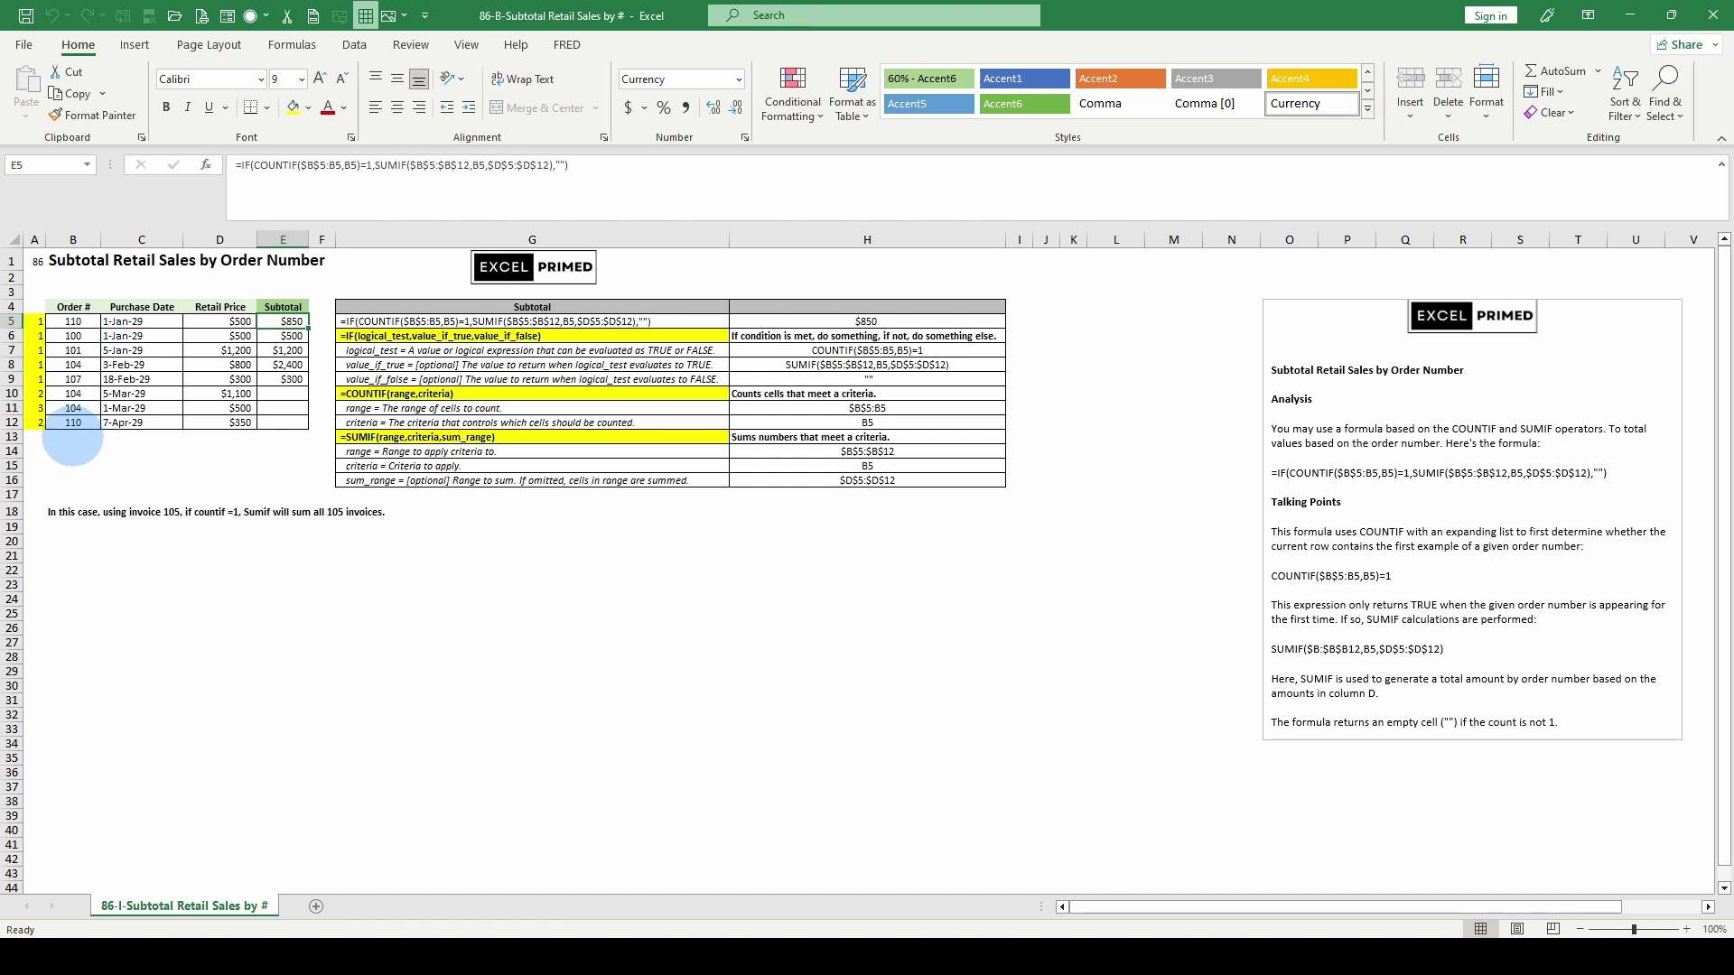
key("Down")
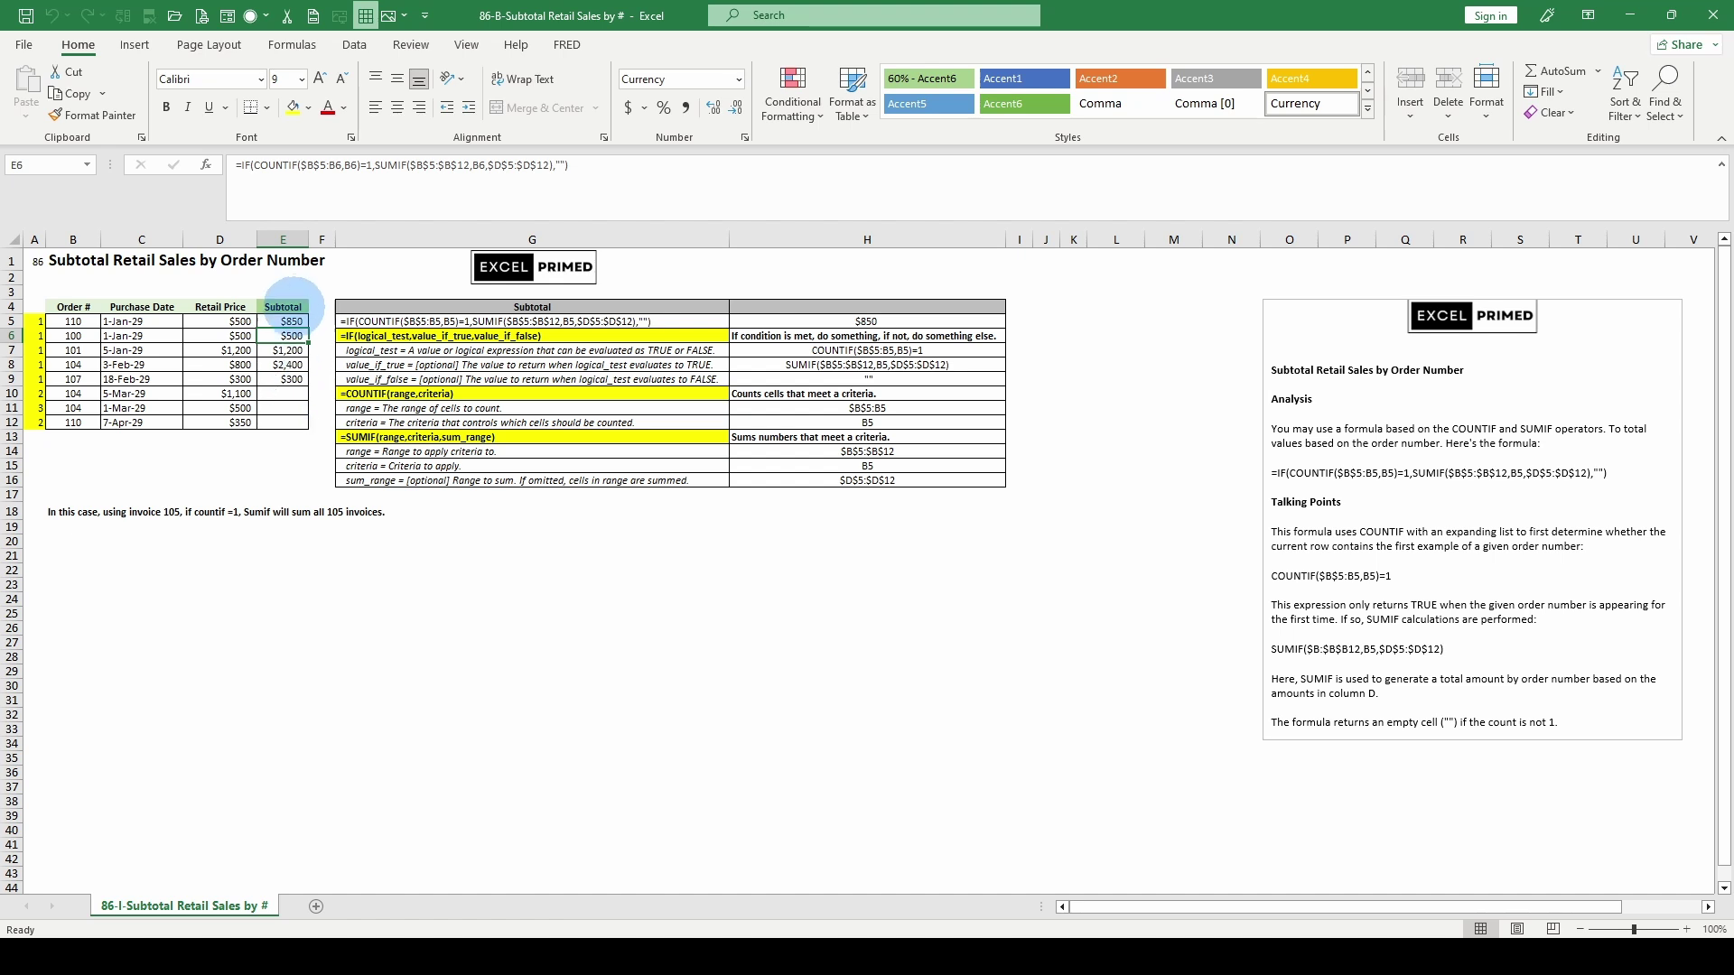
right_click(283, 239)
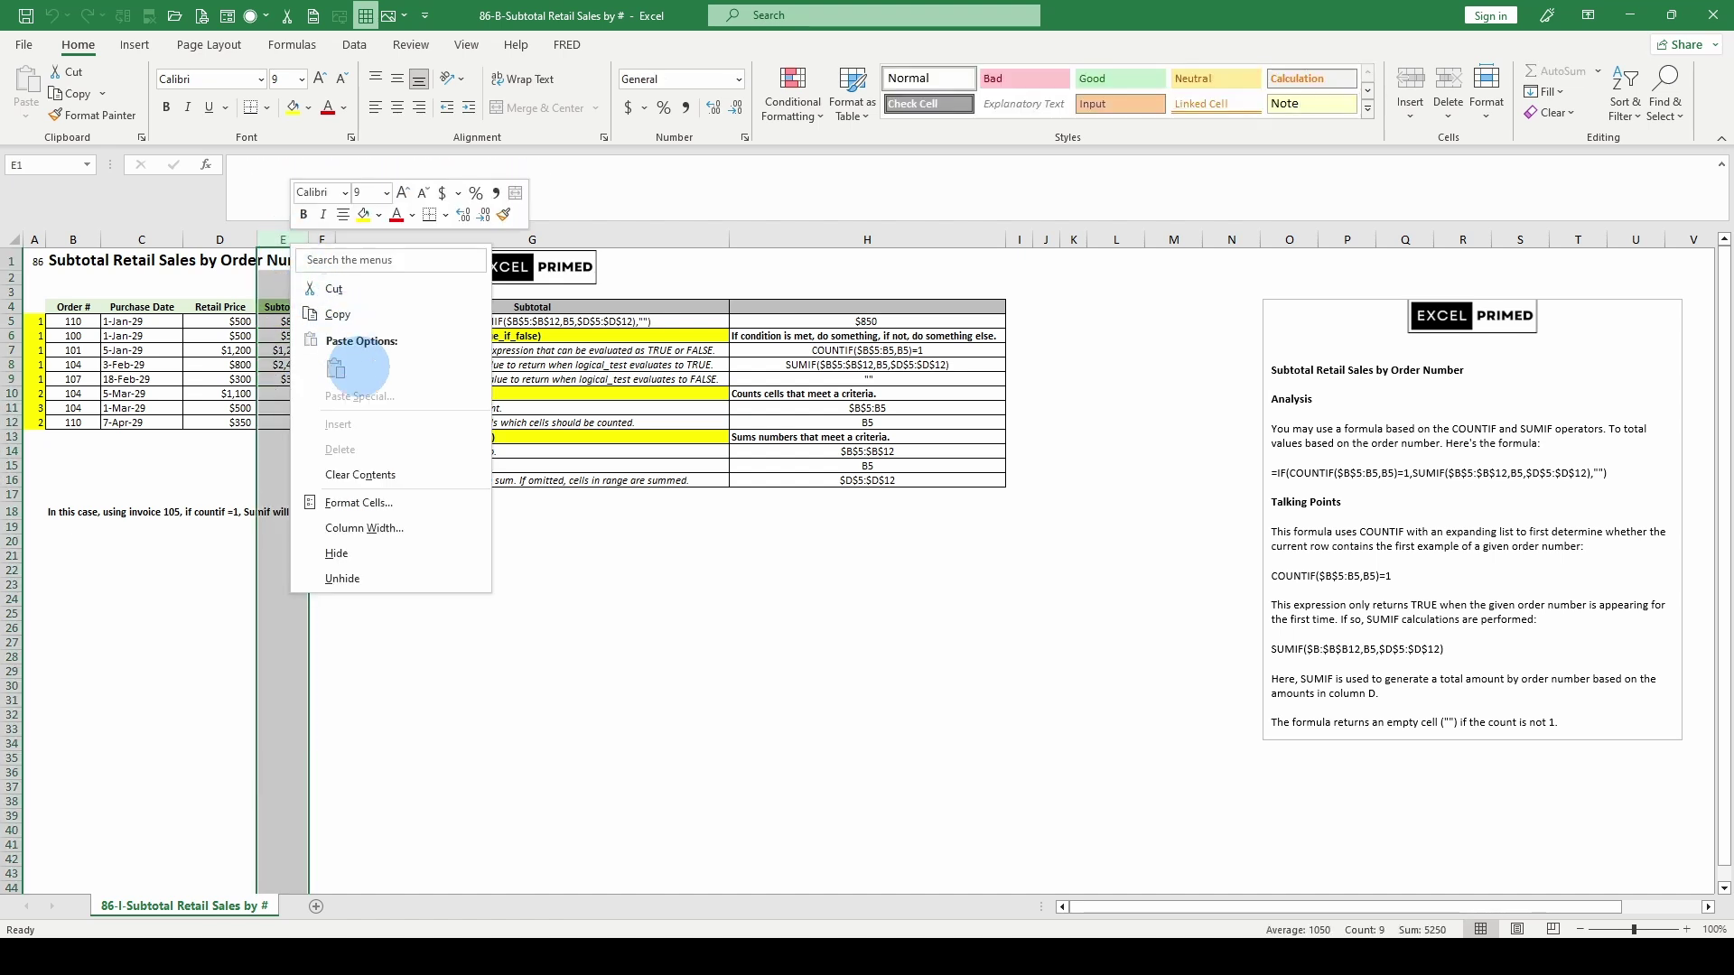
key("Escape")
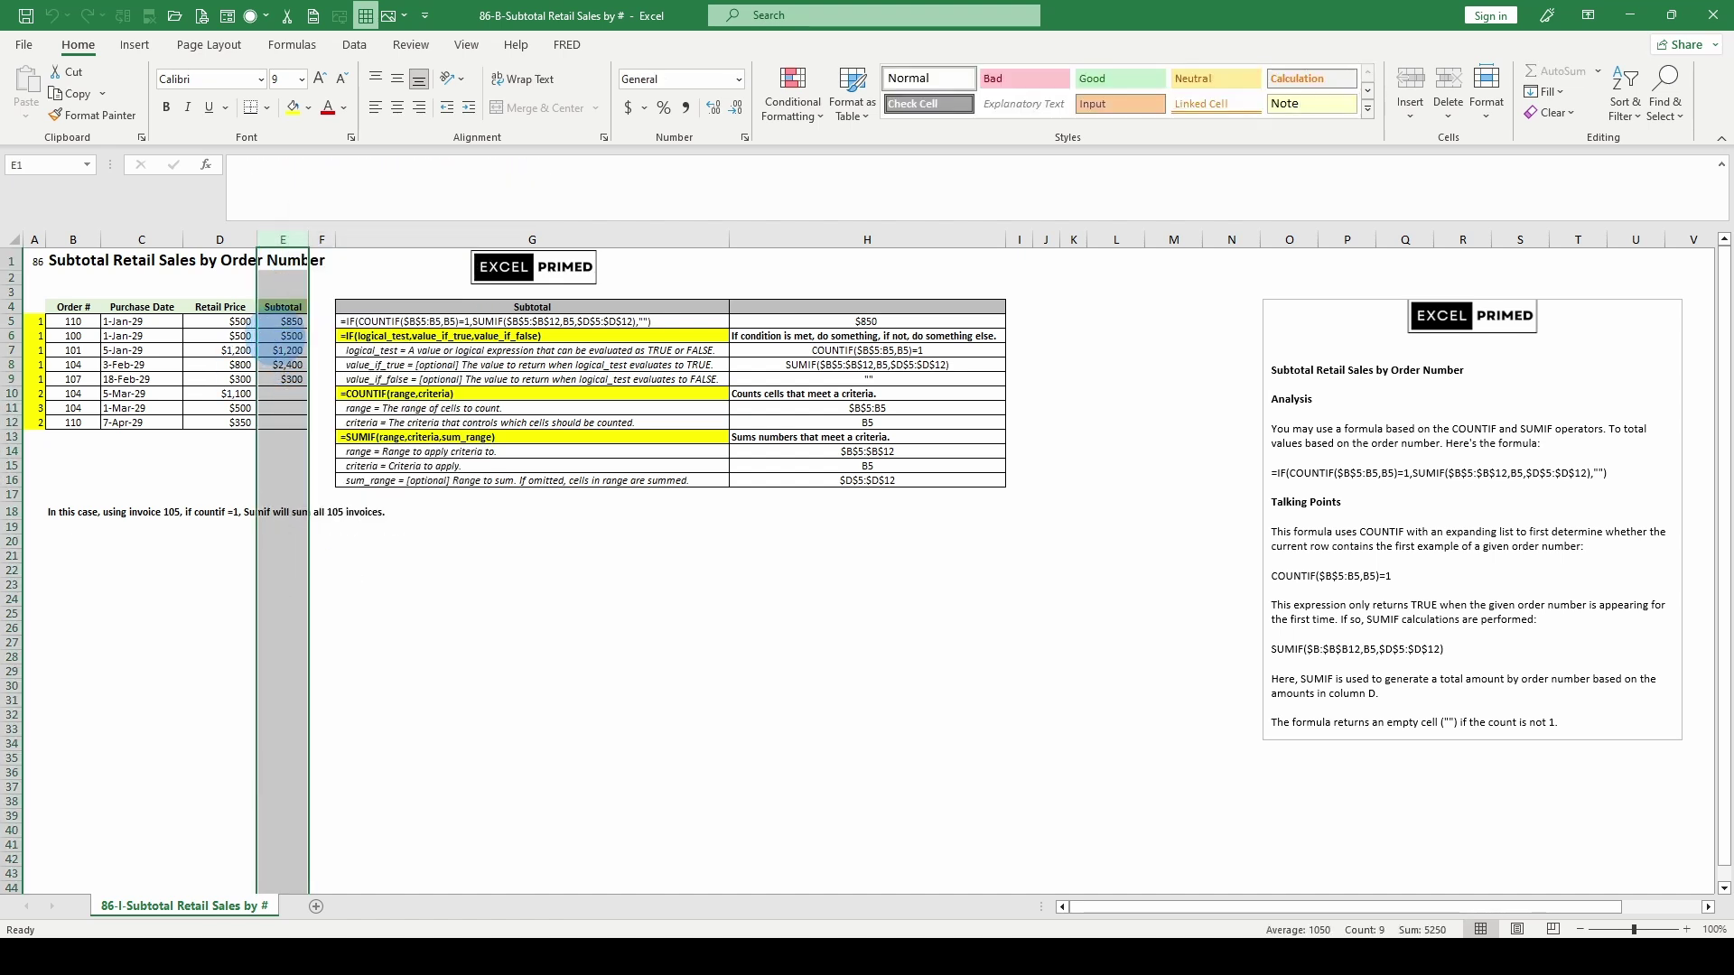
left_click(287, 335)
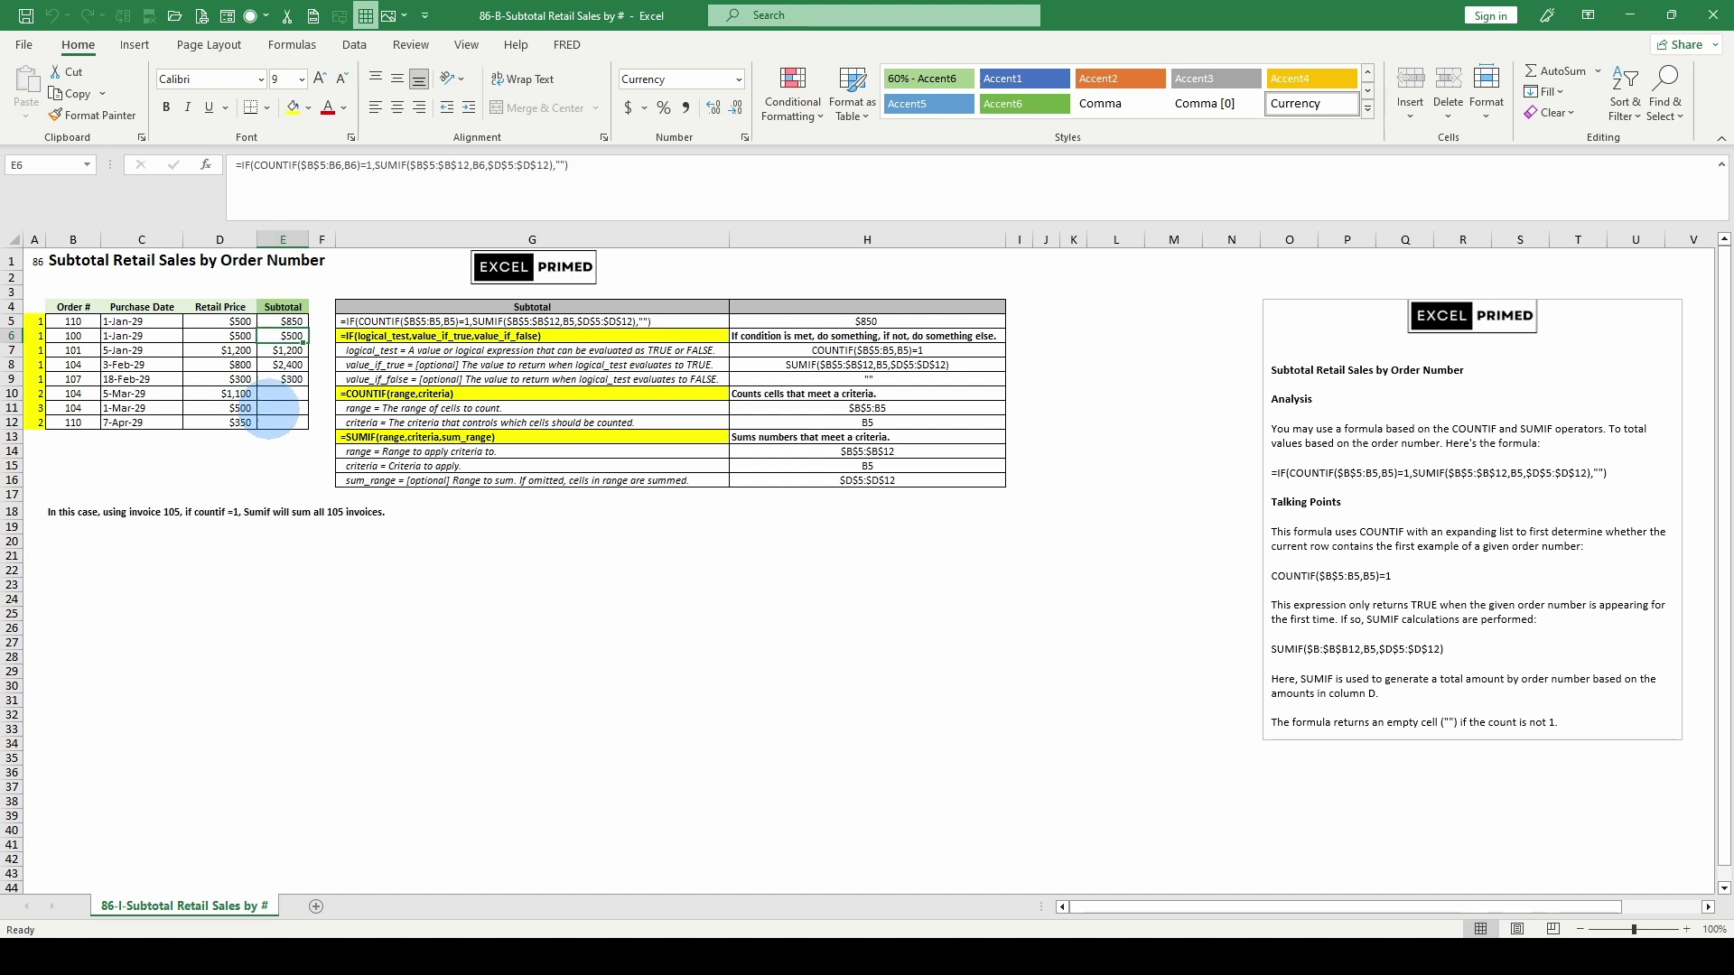
left_click(278, 380)
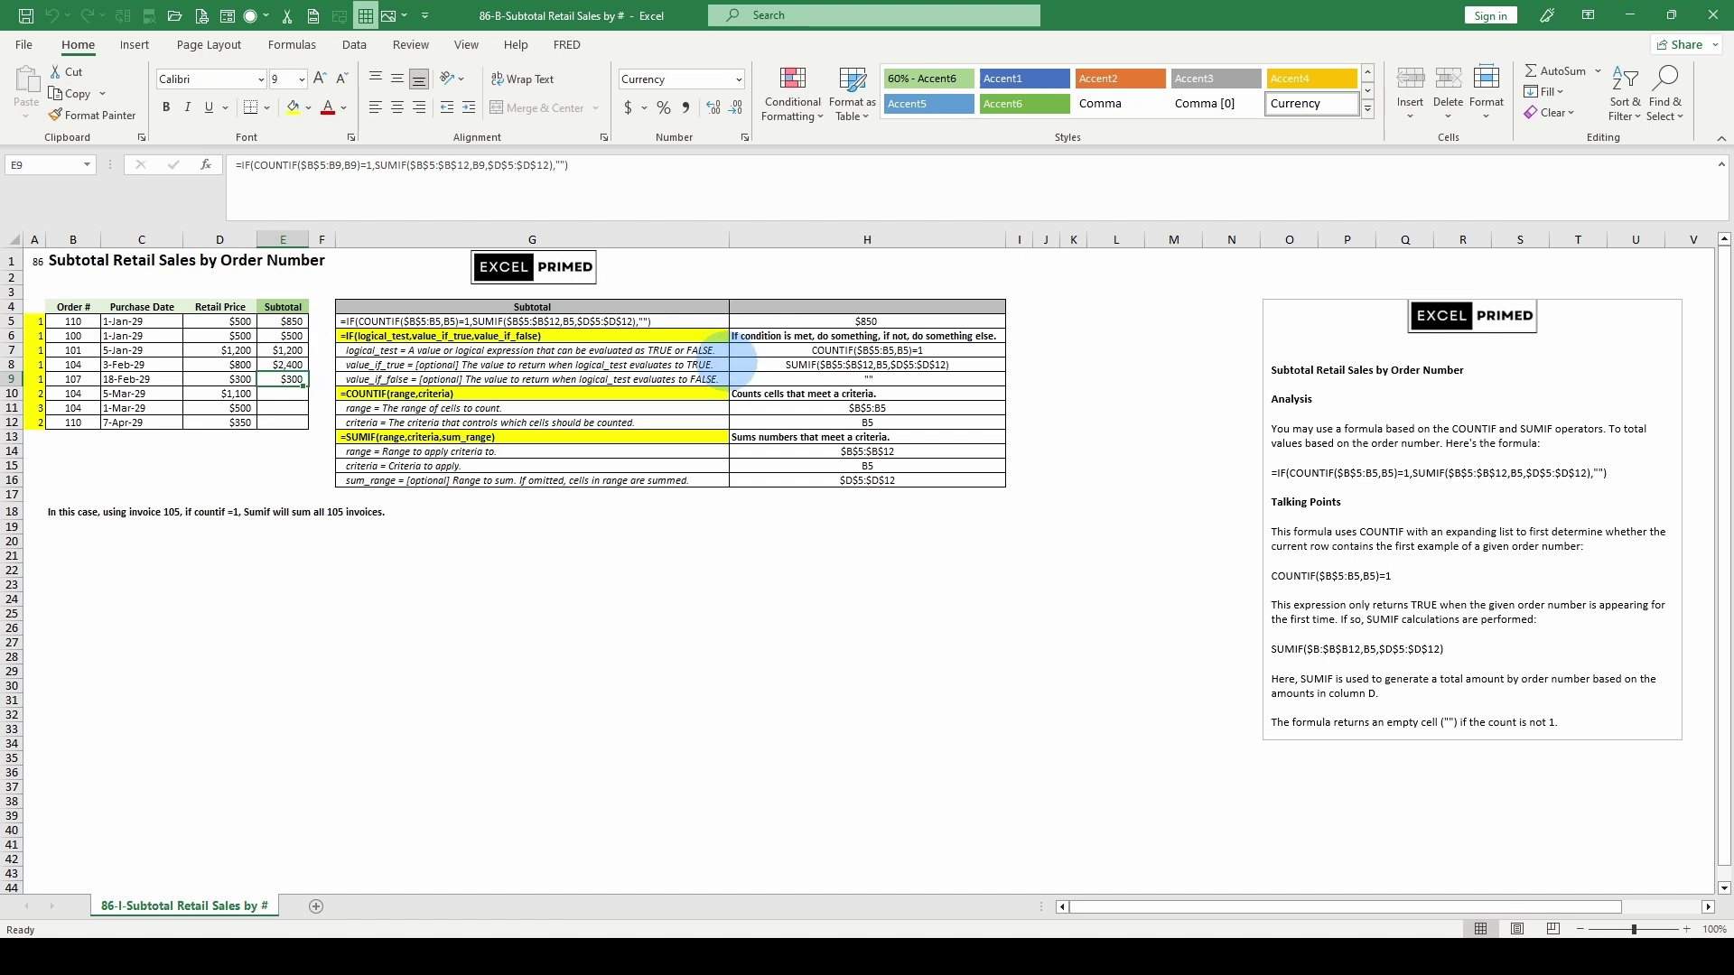
left_click(406, 322)
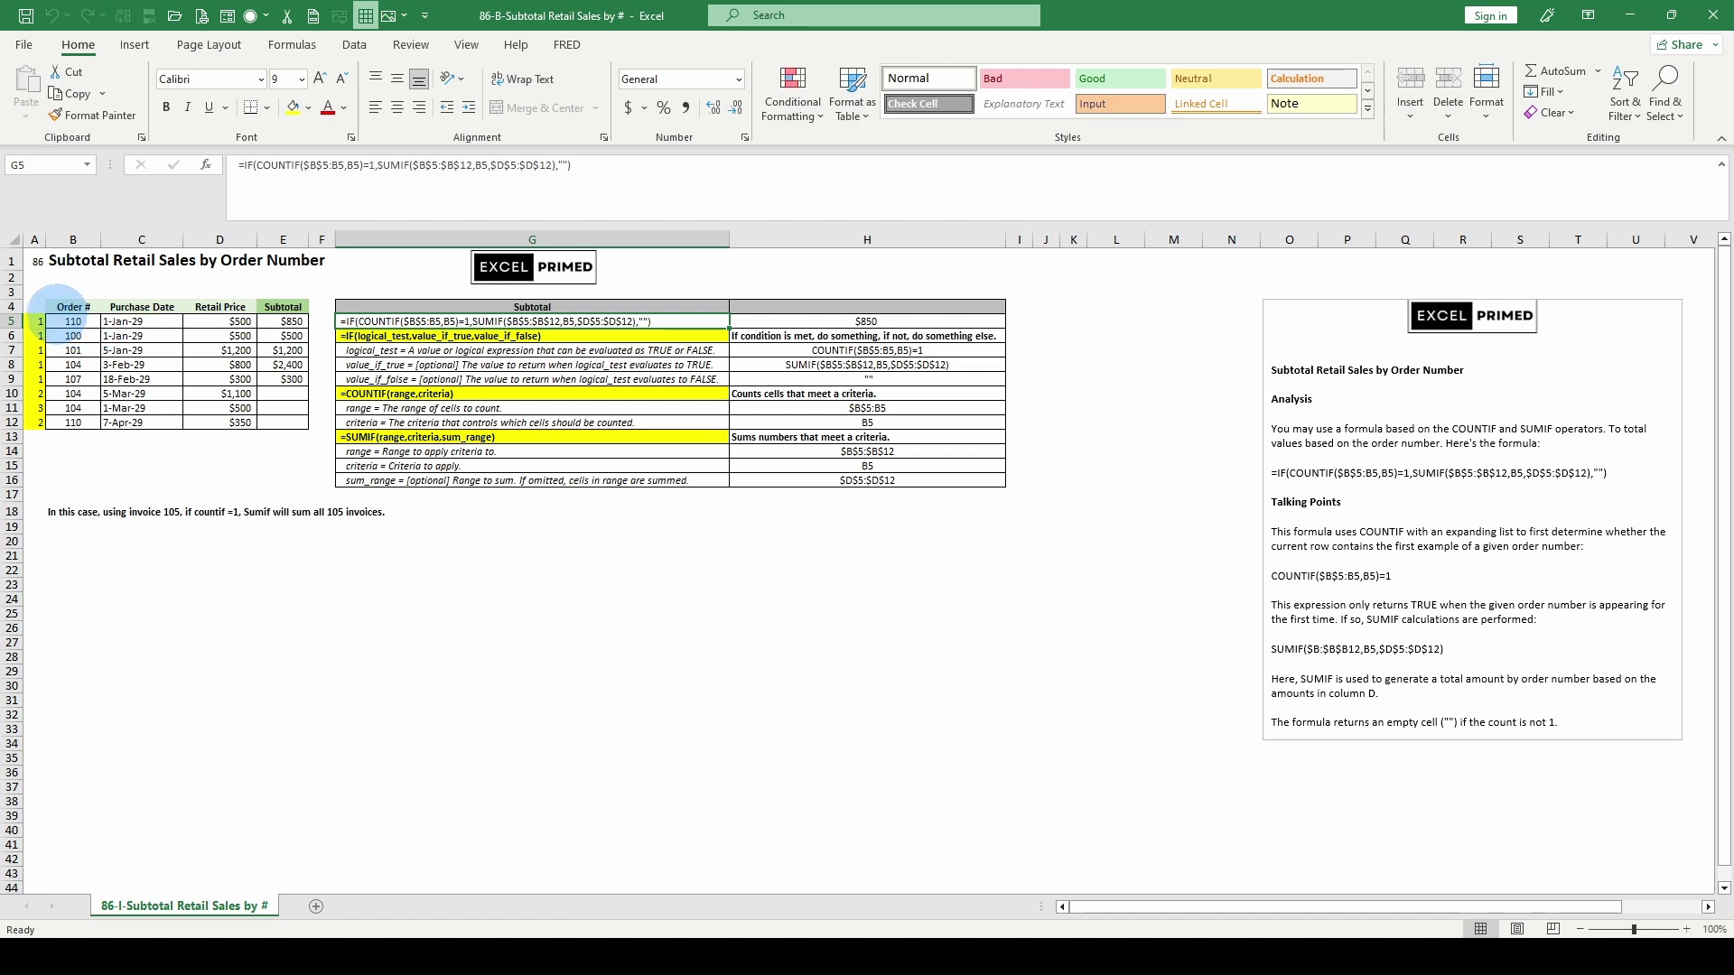
Step: Examine the COUNTIF helper in column A, the order number and price in row 5, and the subtotal formulas in E5 and E12
left_click(36, 320)
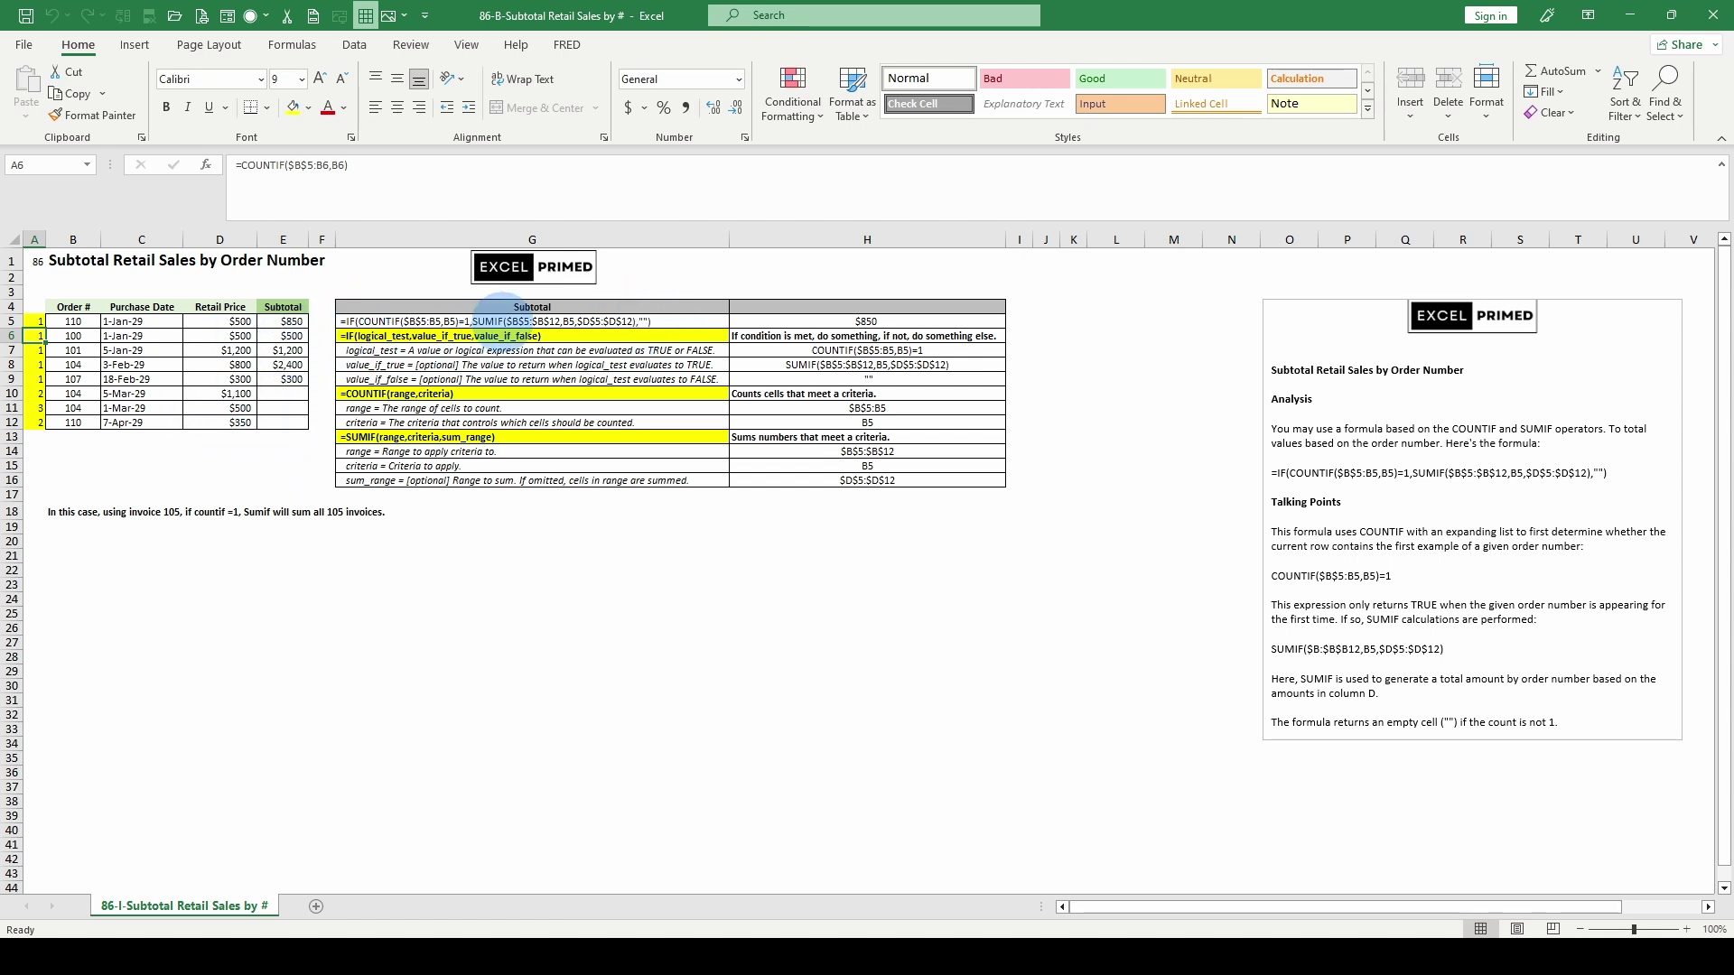
left_click(286, 322)
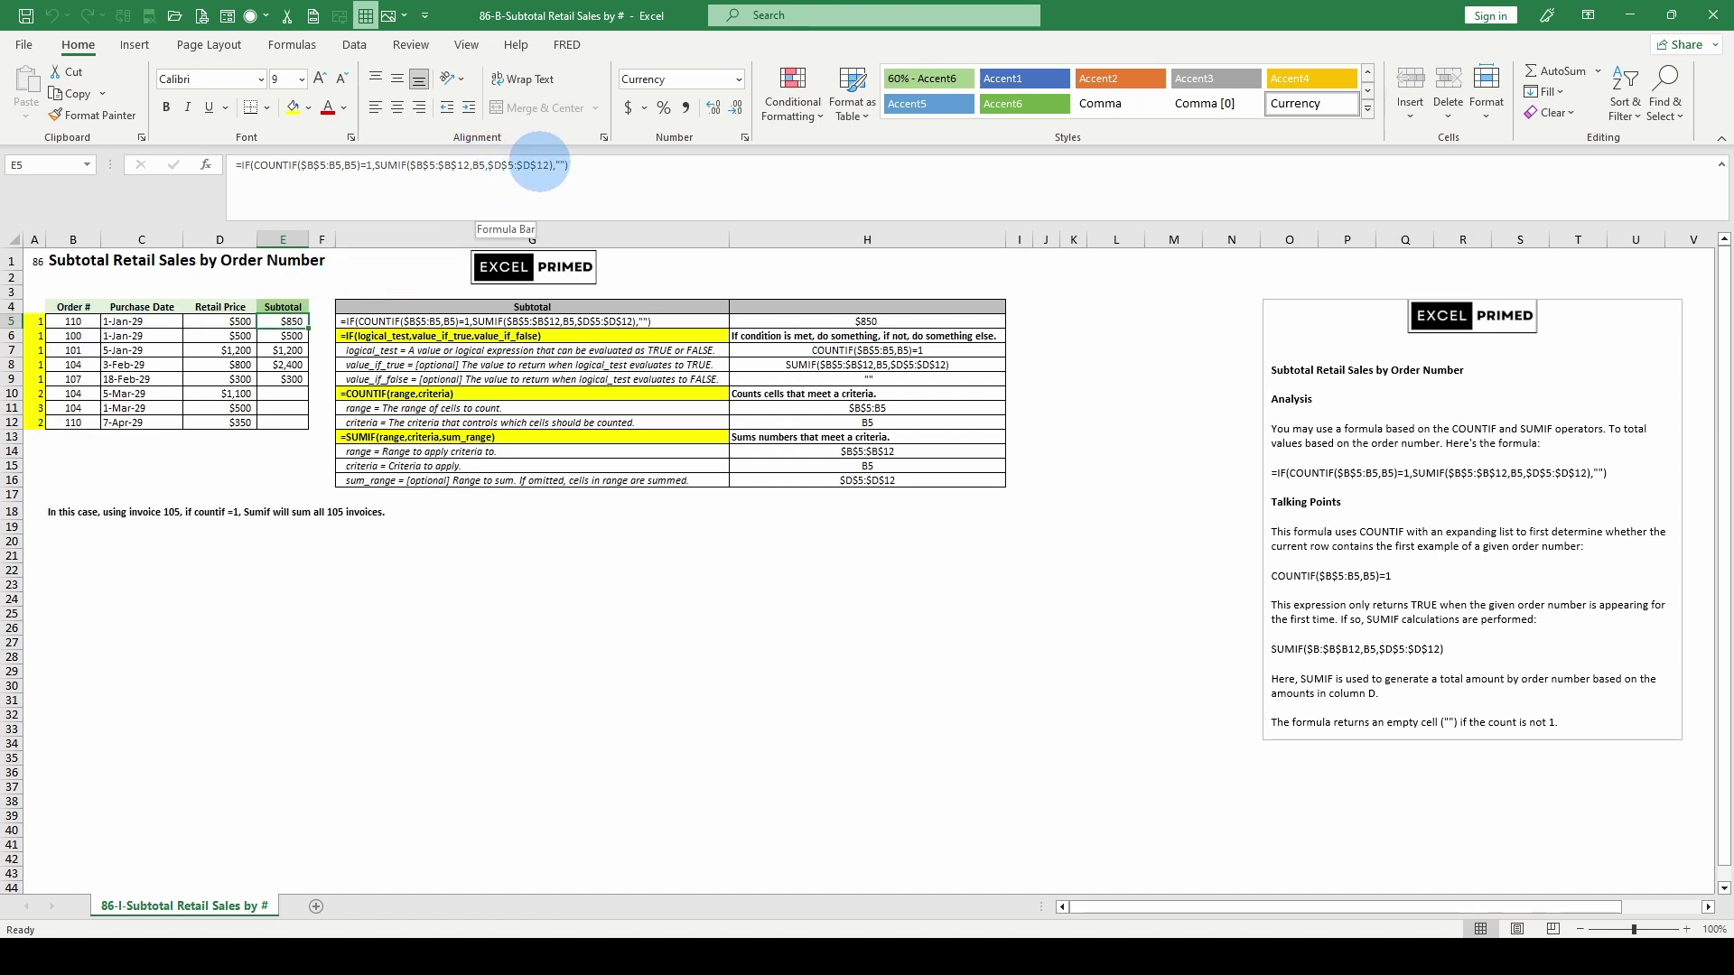
left_click(219, 323)
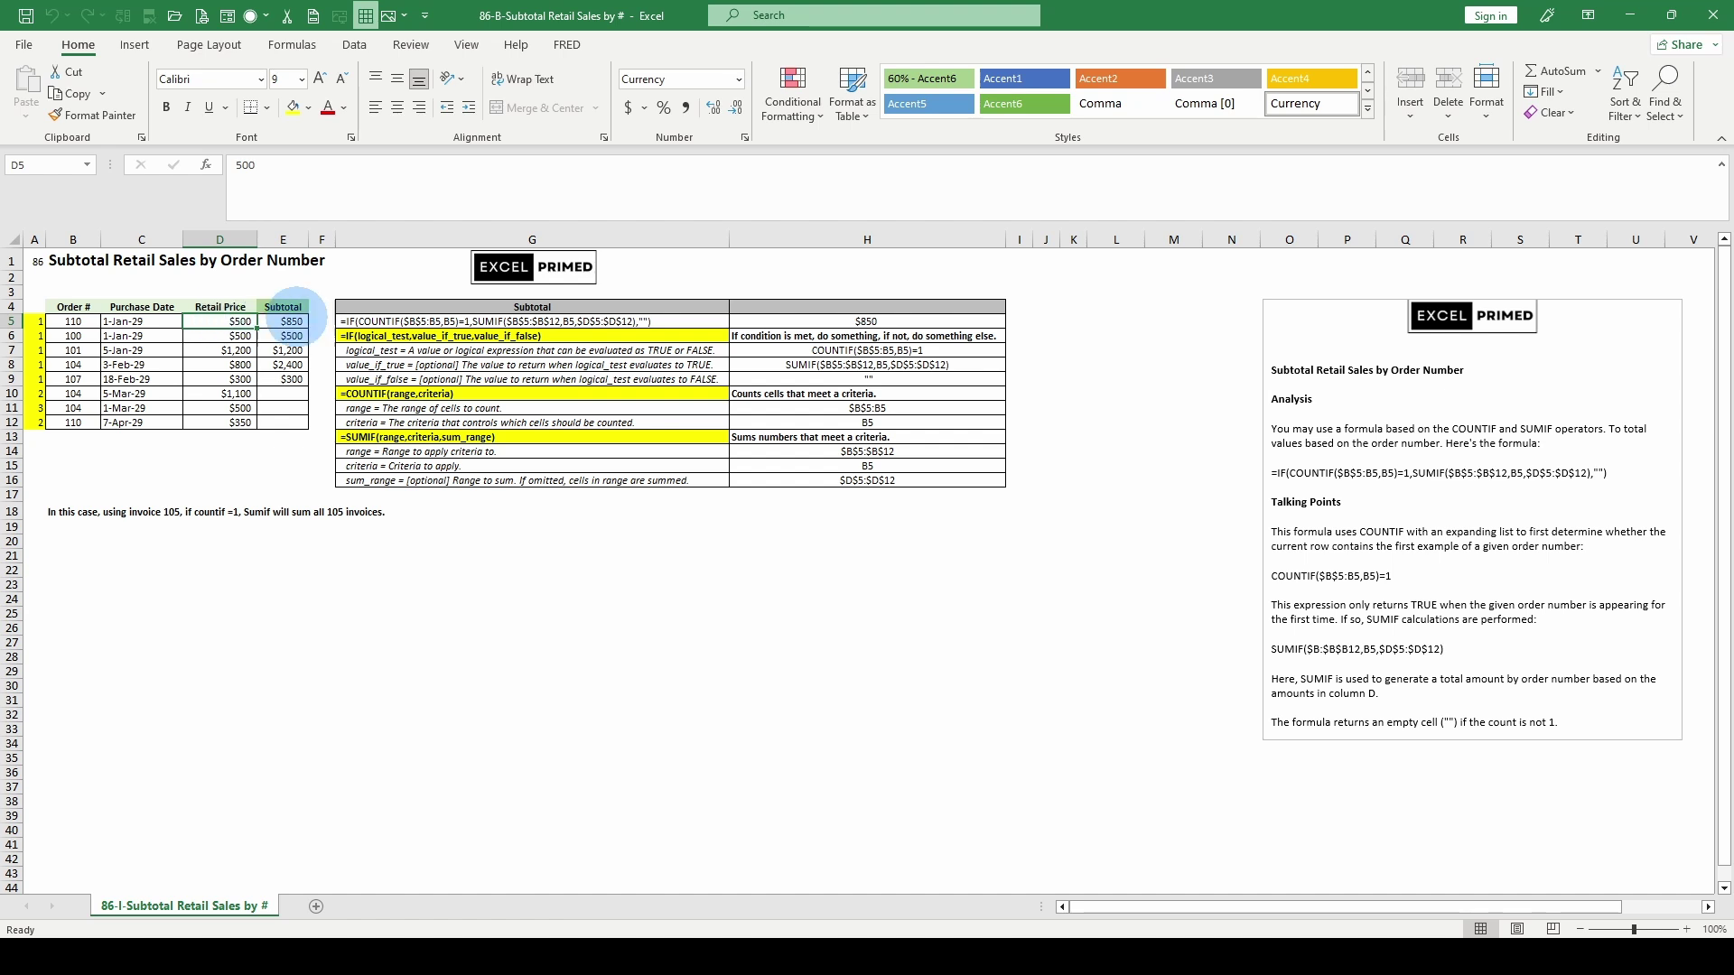
left_click(291, 322)
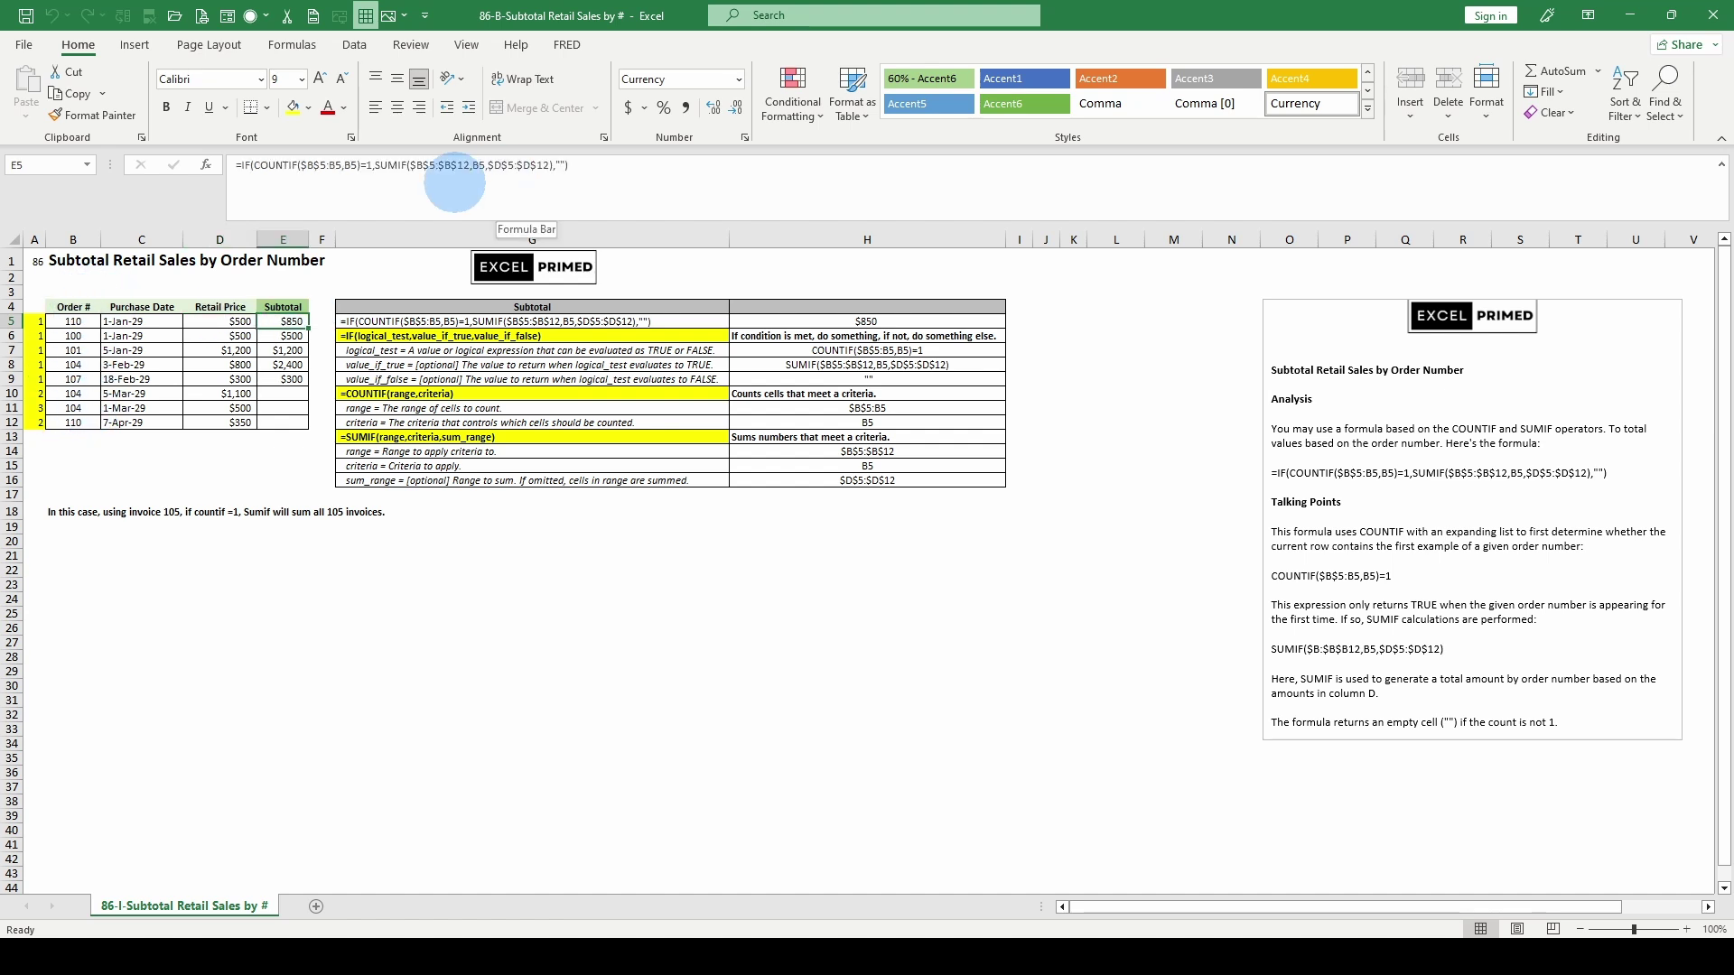
left_click(73, 321)
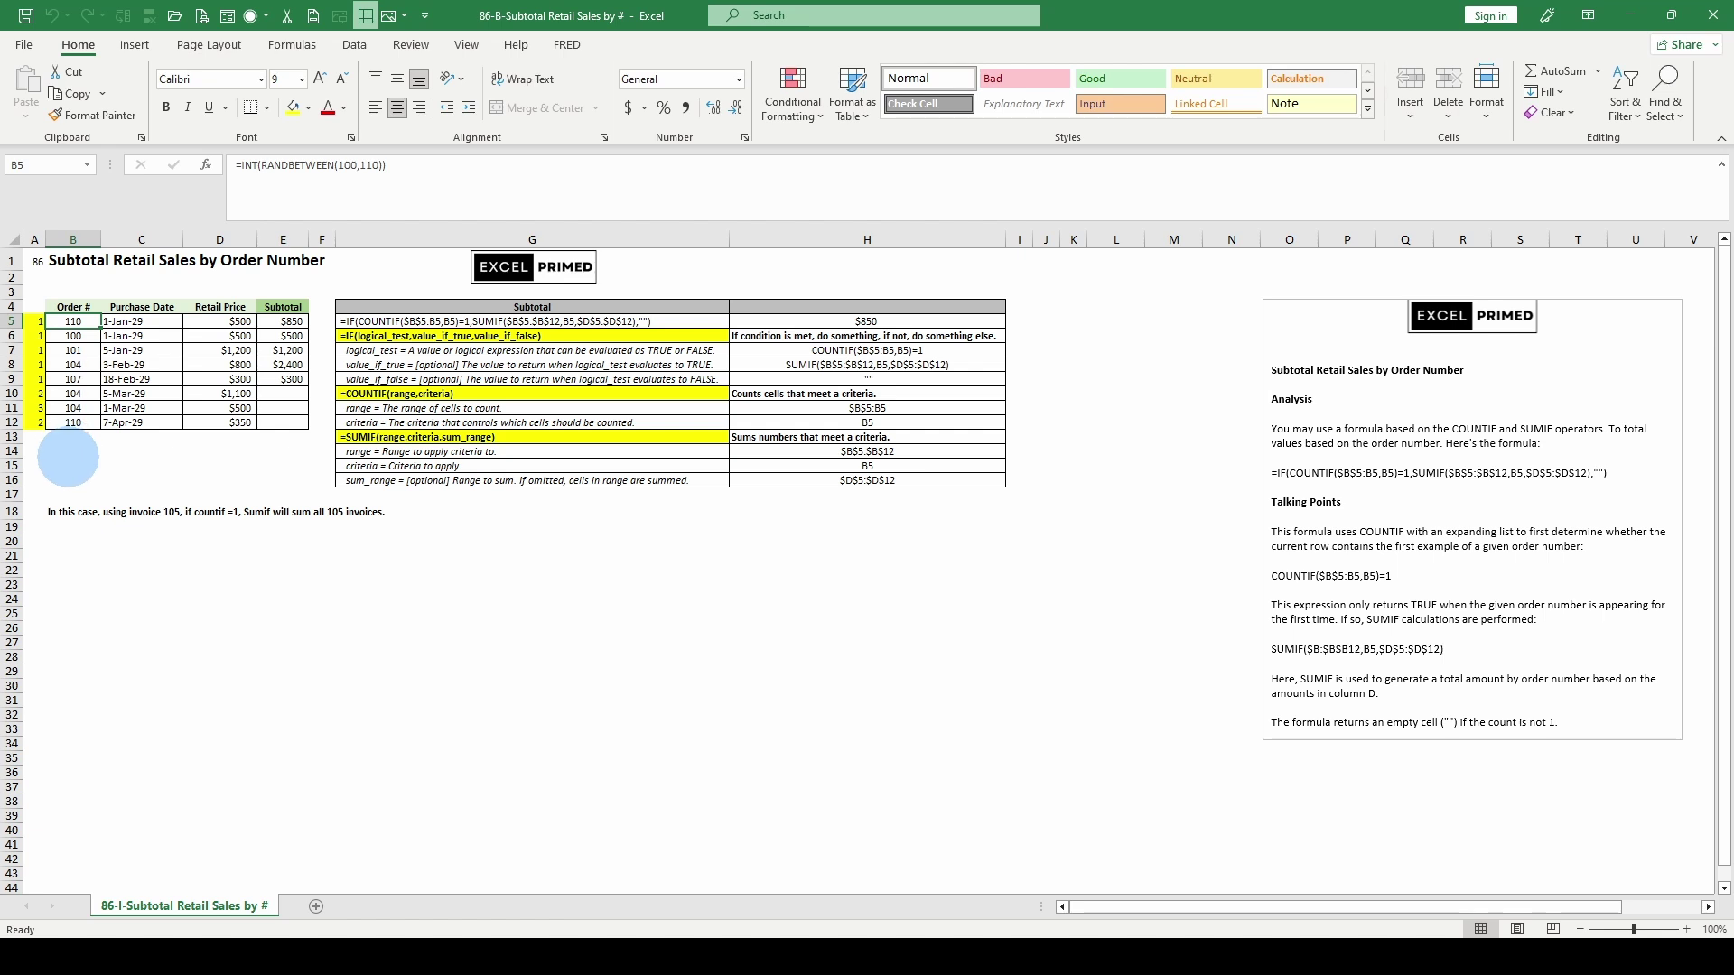
left_click(289, 321)
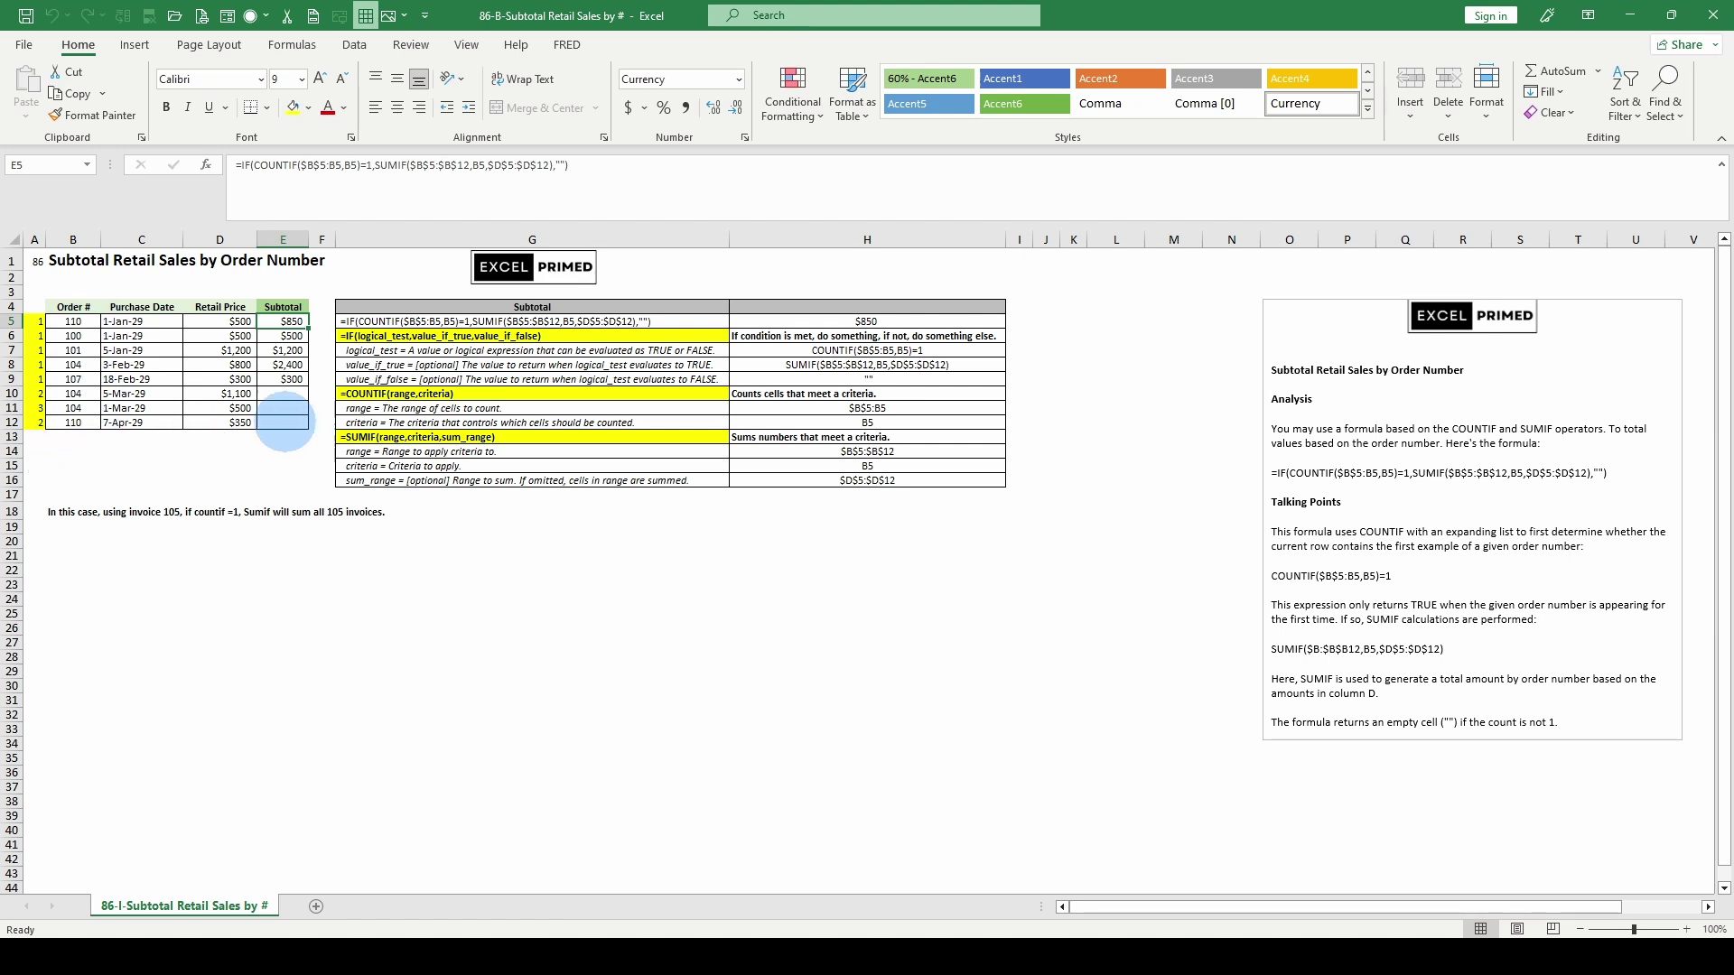
left_click(283, 421)
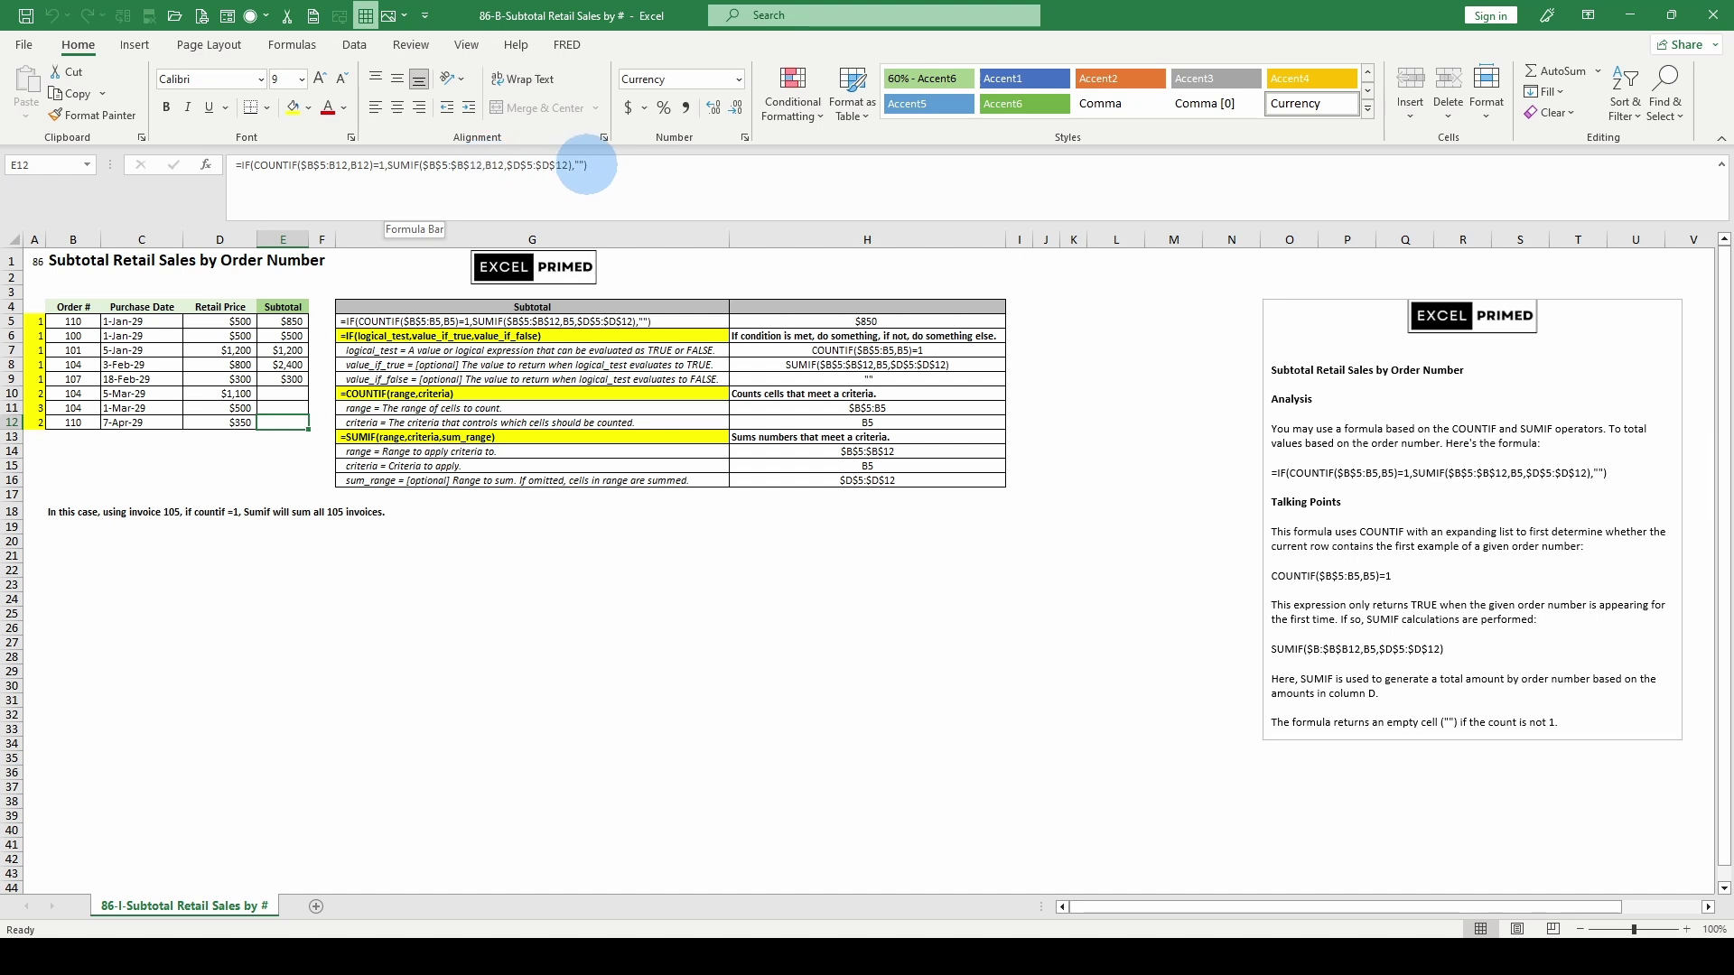
left_click(283, 323)
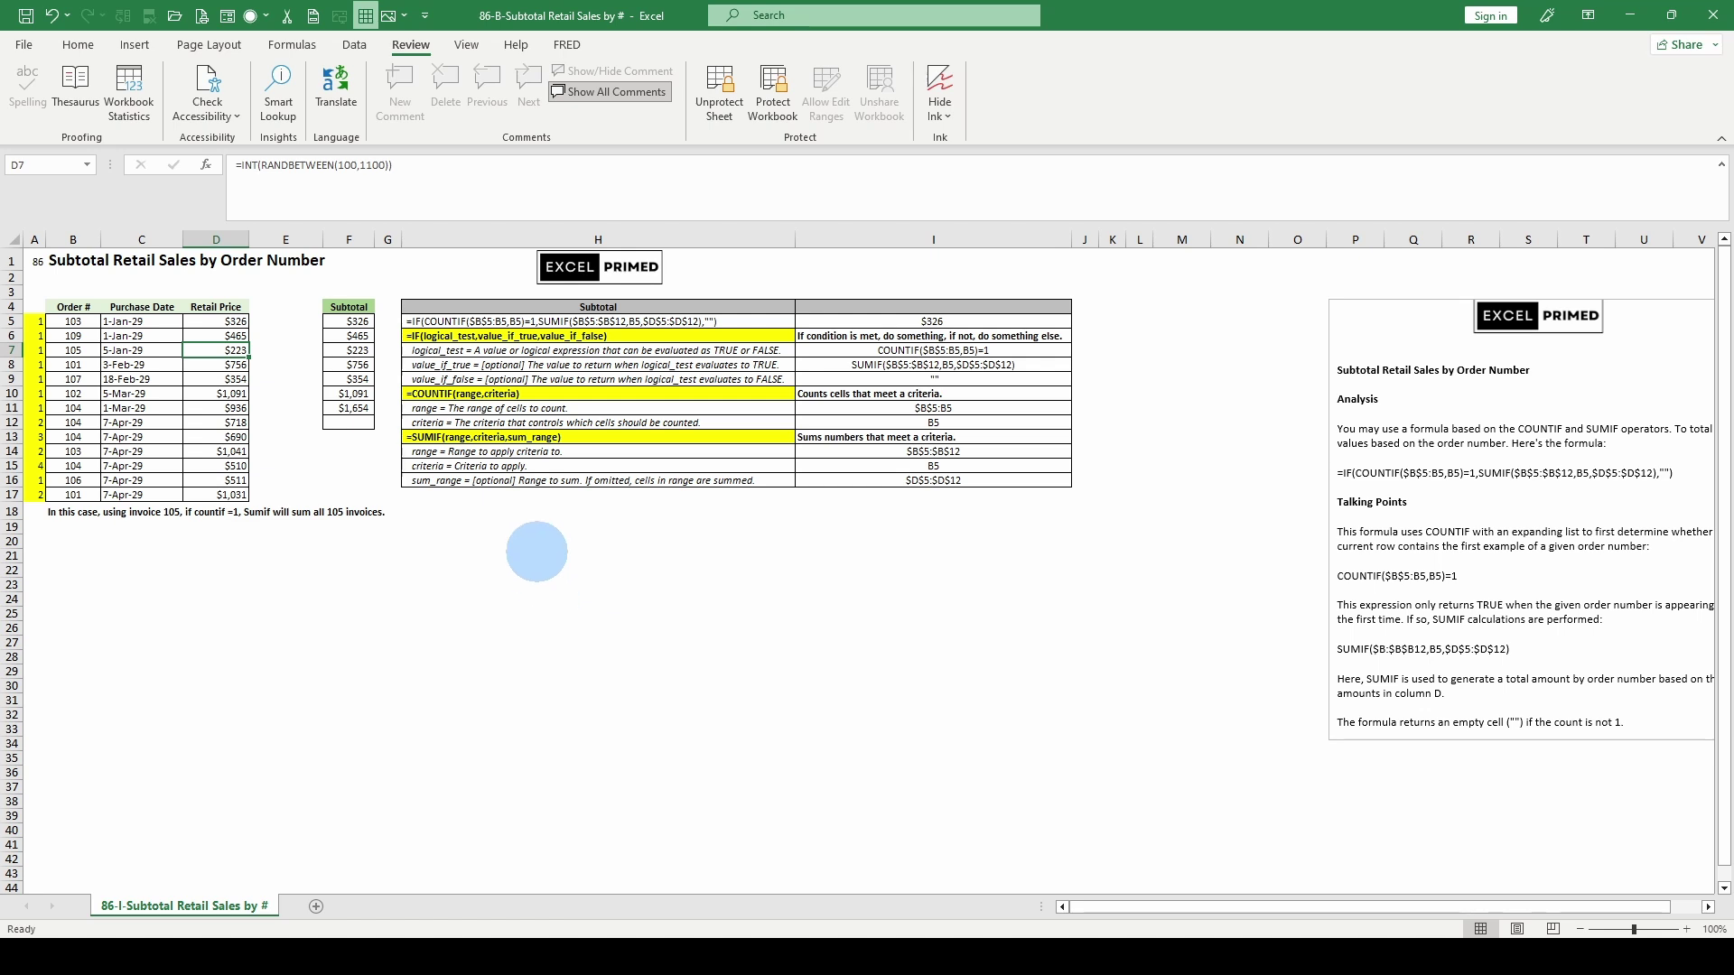
Step: Narrow the empty column E and enter the note "Hit 9" in cell C20 below the order table
left_click_drag(322, 240, 287, 239)
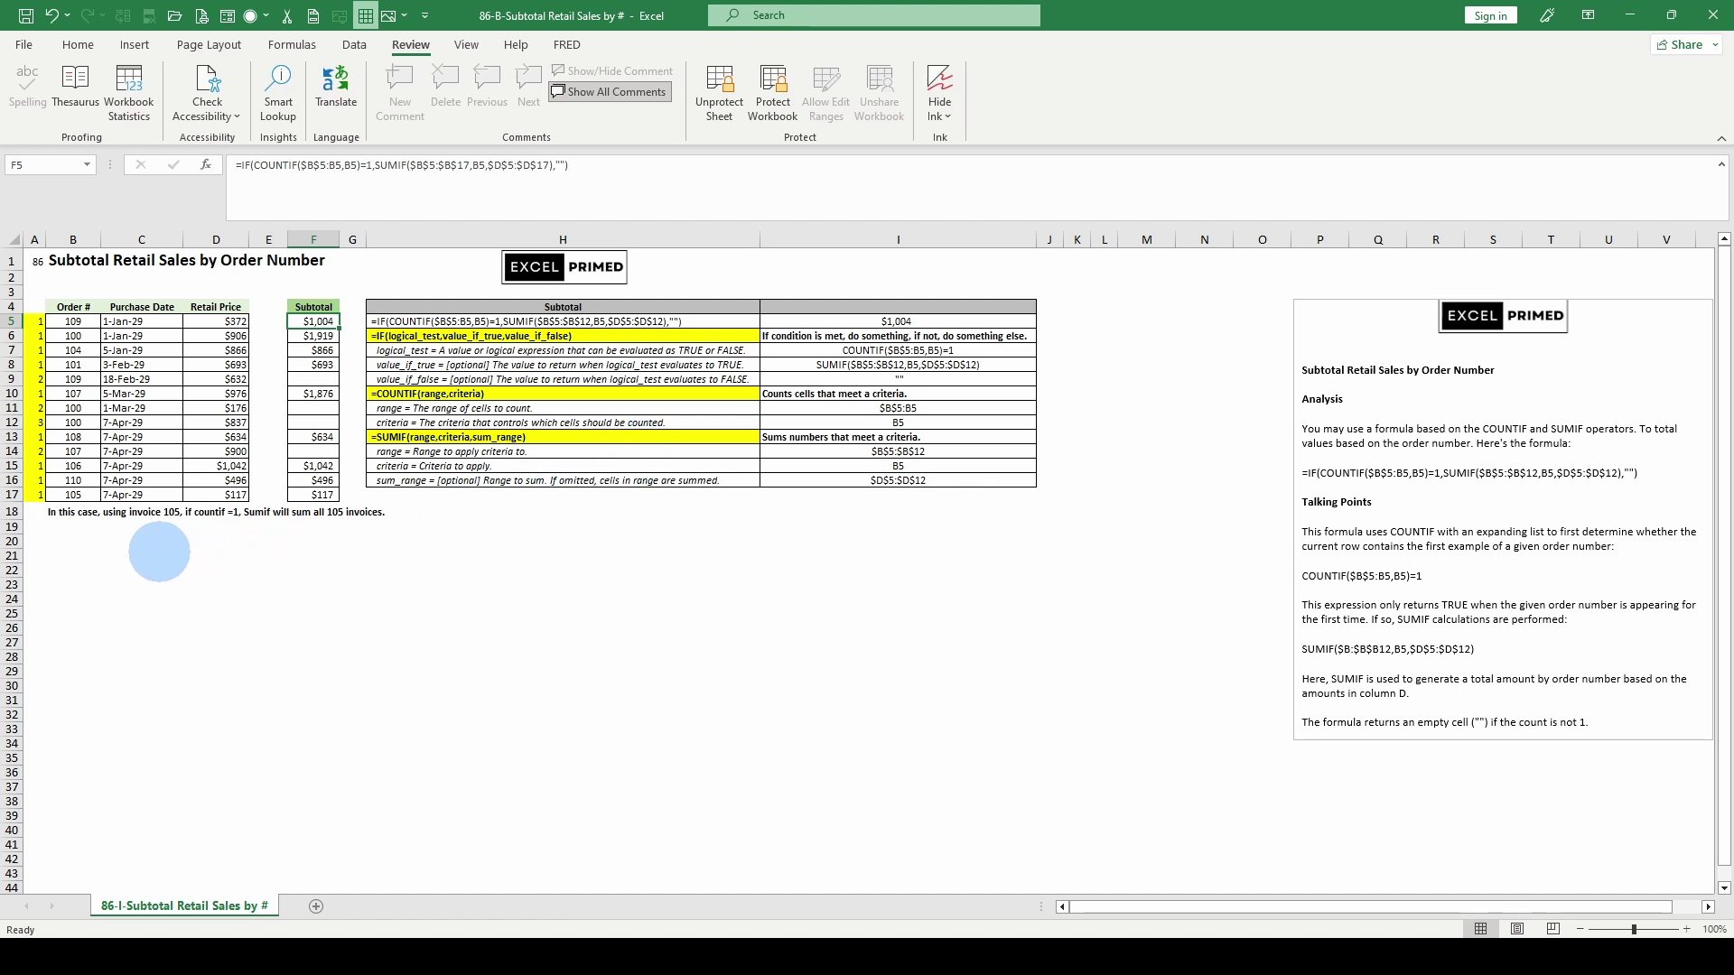
left_click(158, 542)
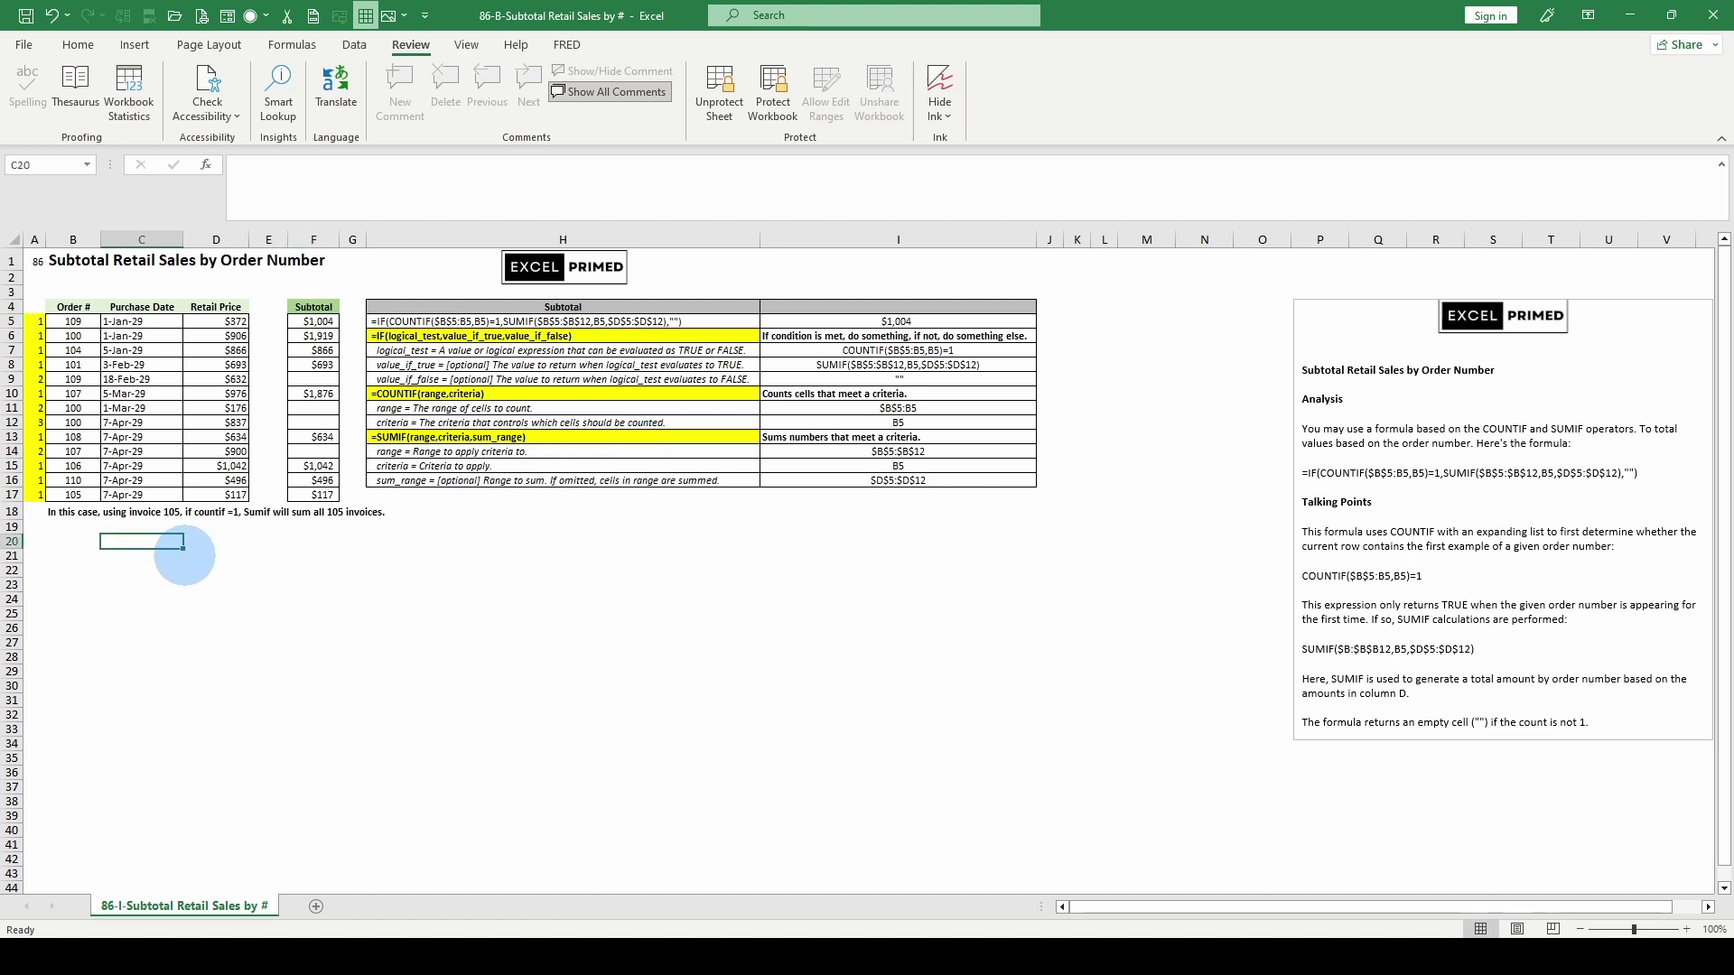
type("Hit")
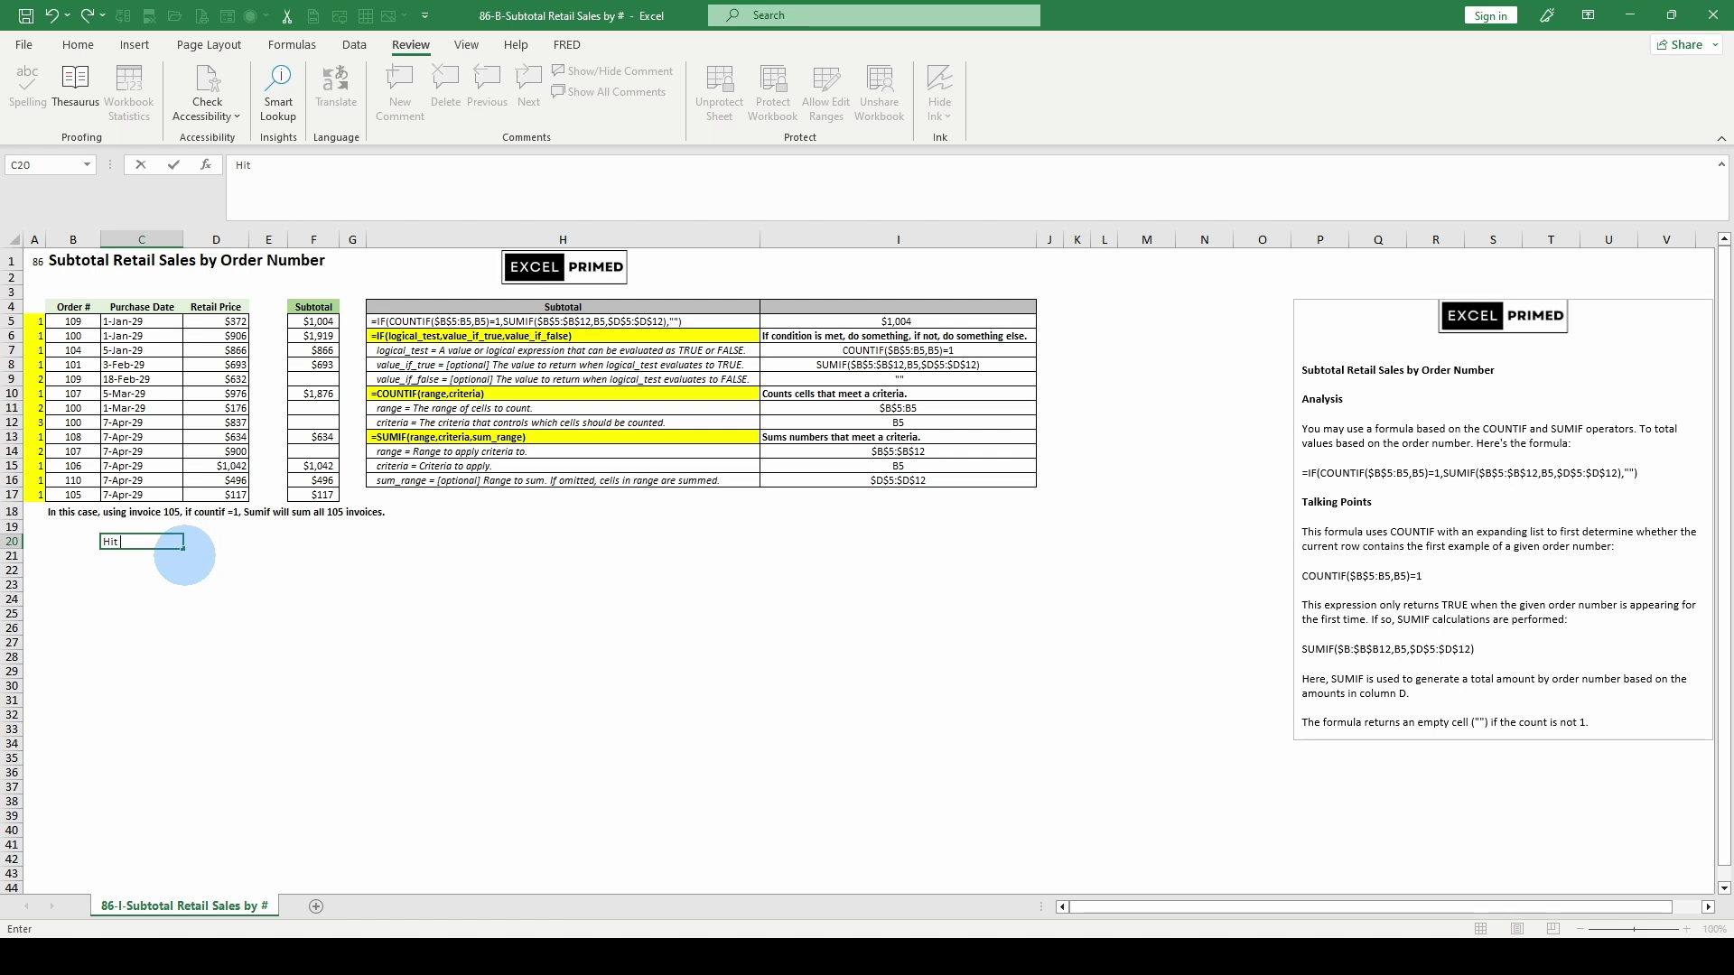
type(" 9")
key("ctrl+Return")
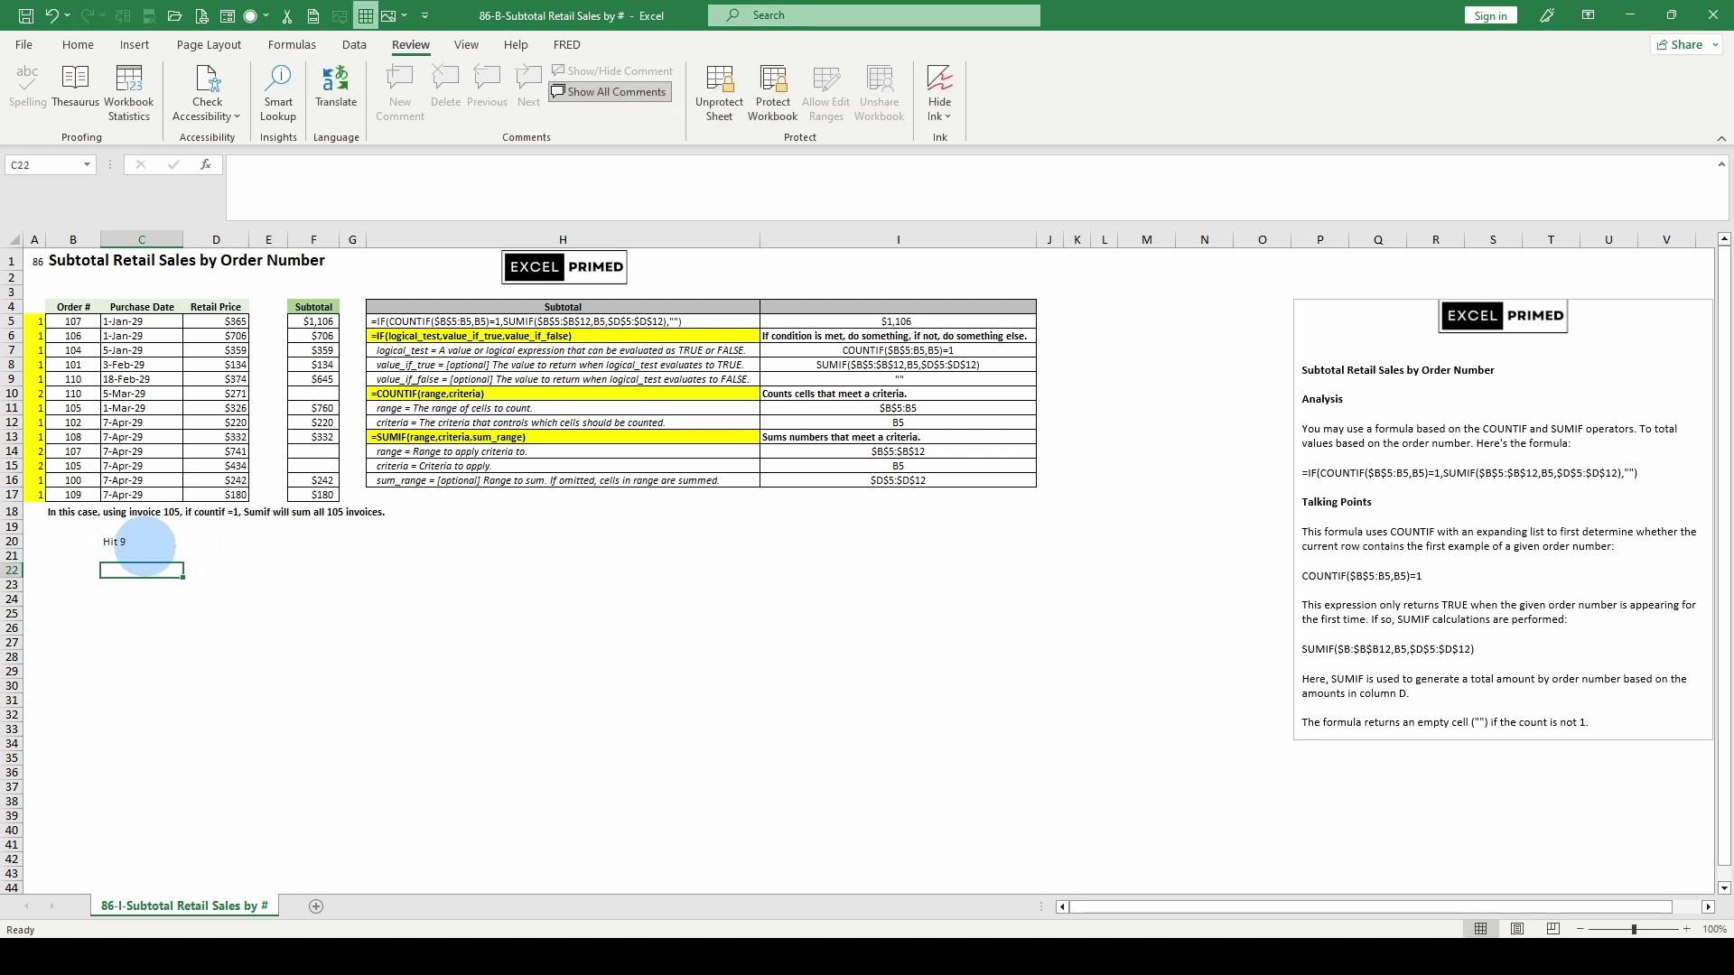
Step: Format the note in C20 as bold and centred with a yellow fill
left_click(78, 44)
left_click(165, 107)
left_click(293, 107)
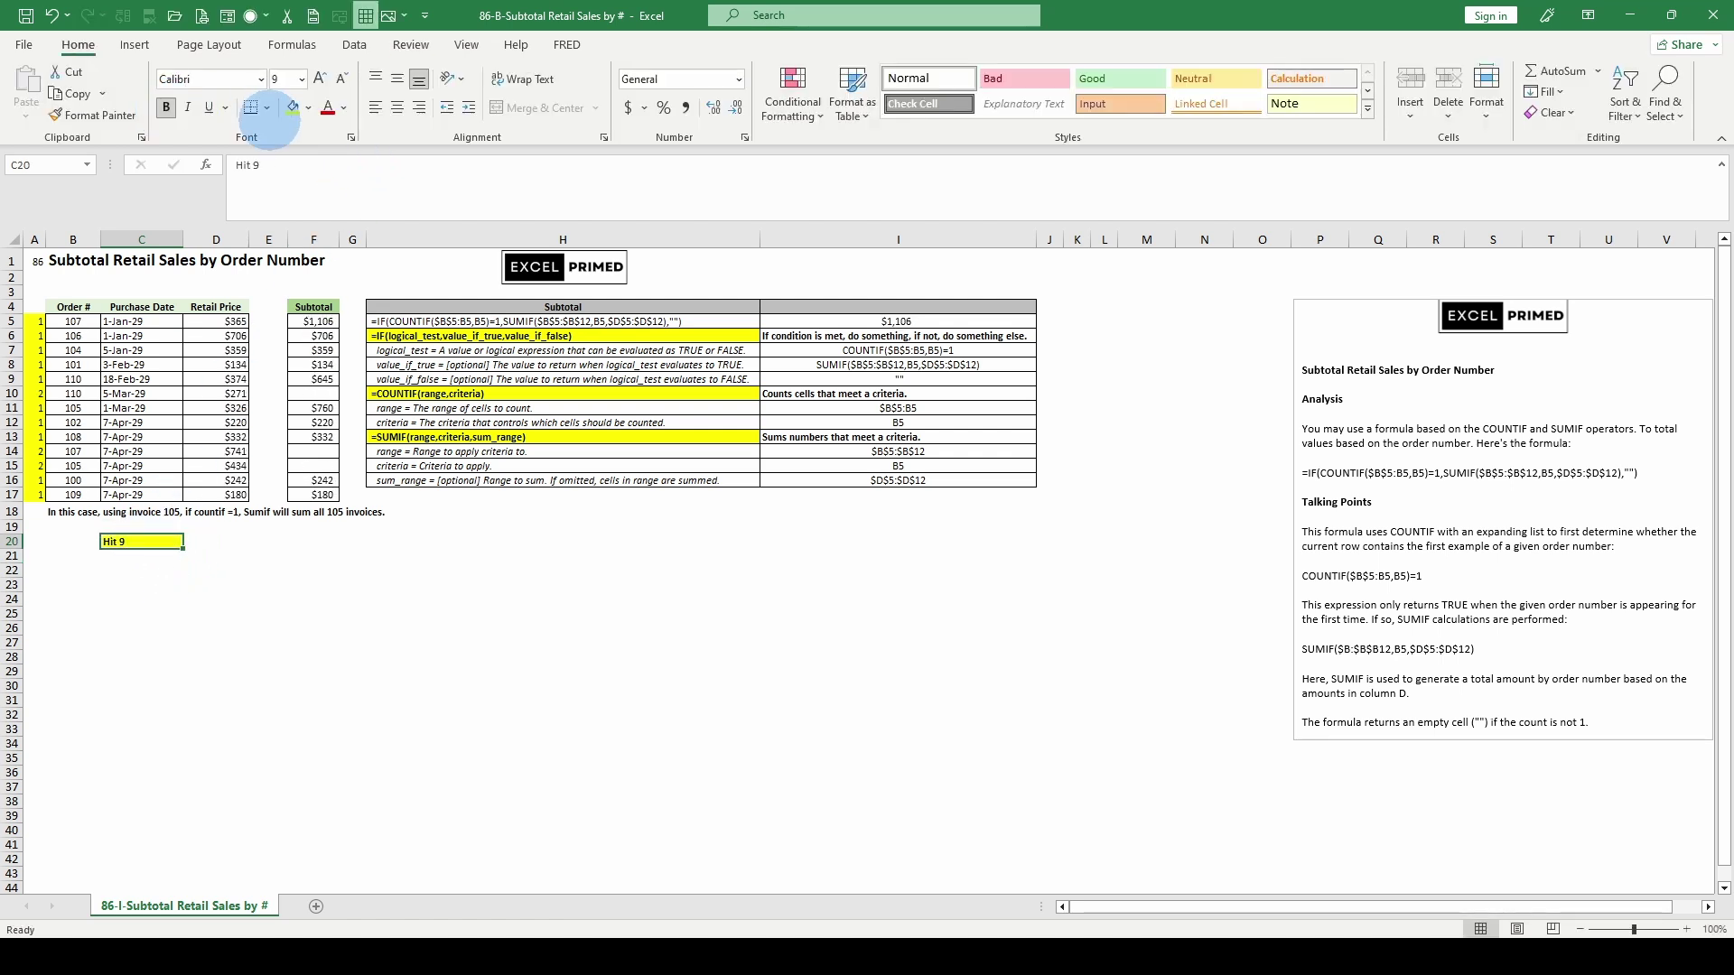
left_click(394, 107)
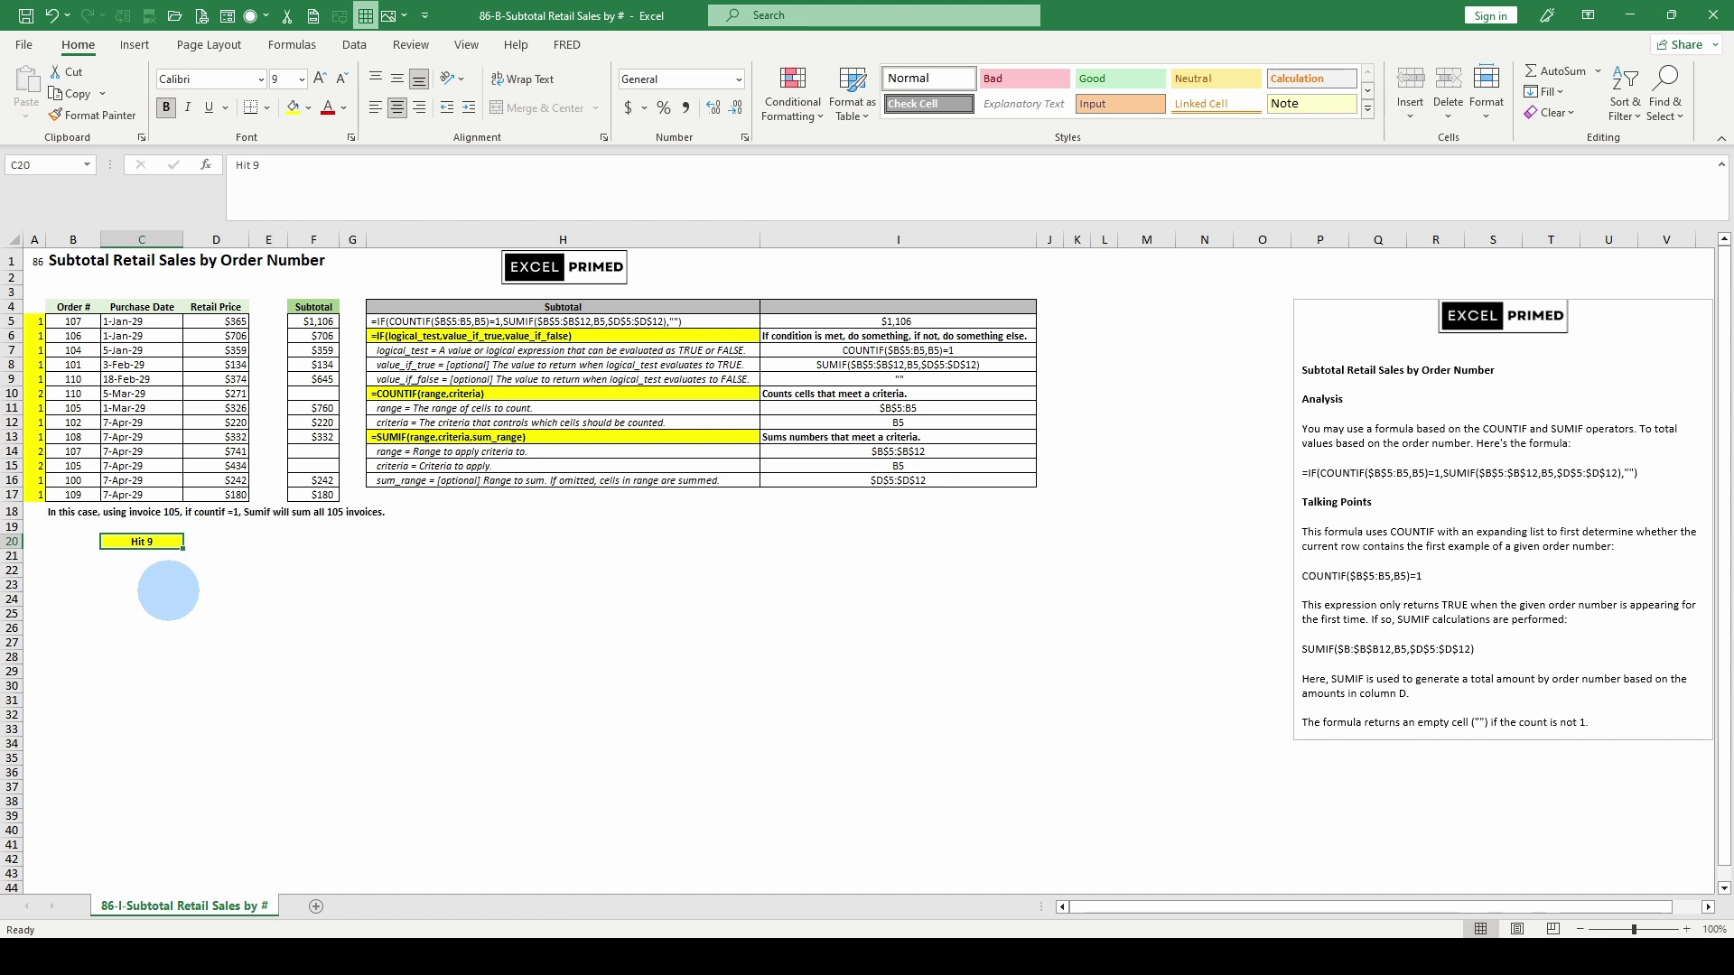
Step: Recalculate the sheet repeatedly to generate new random order numbers and retail prices, checking the order number formula in B5
key("F9")
key("F9")
key("F9")
key("F9")
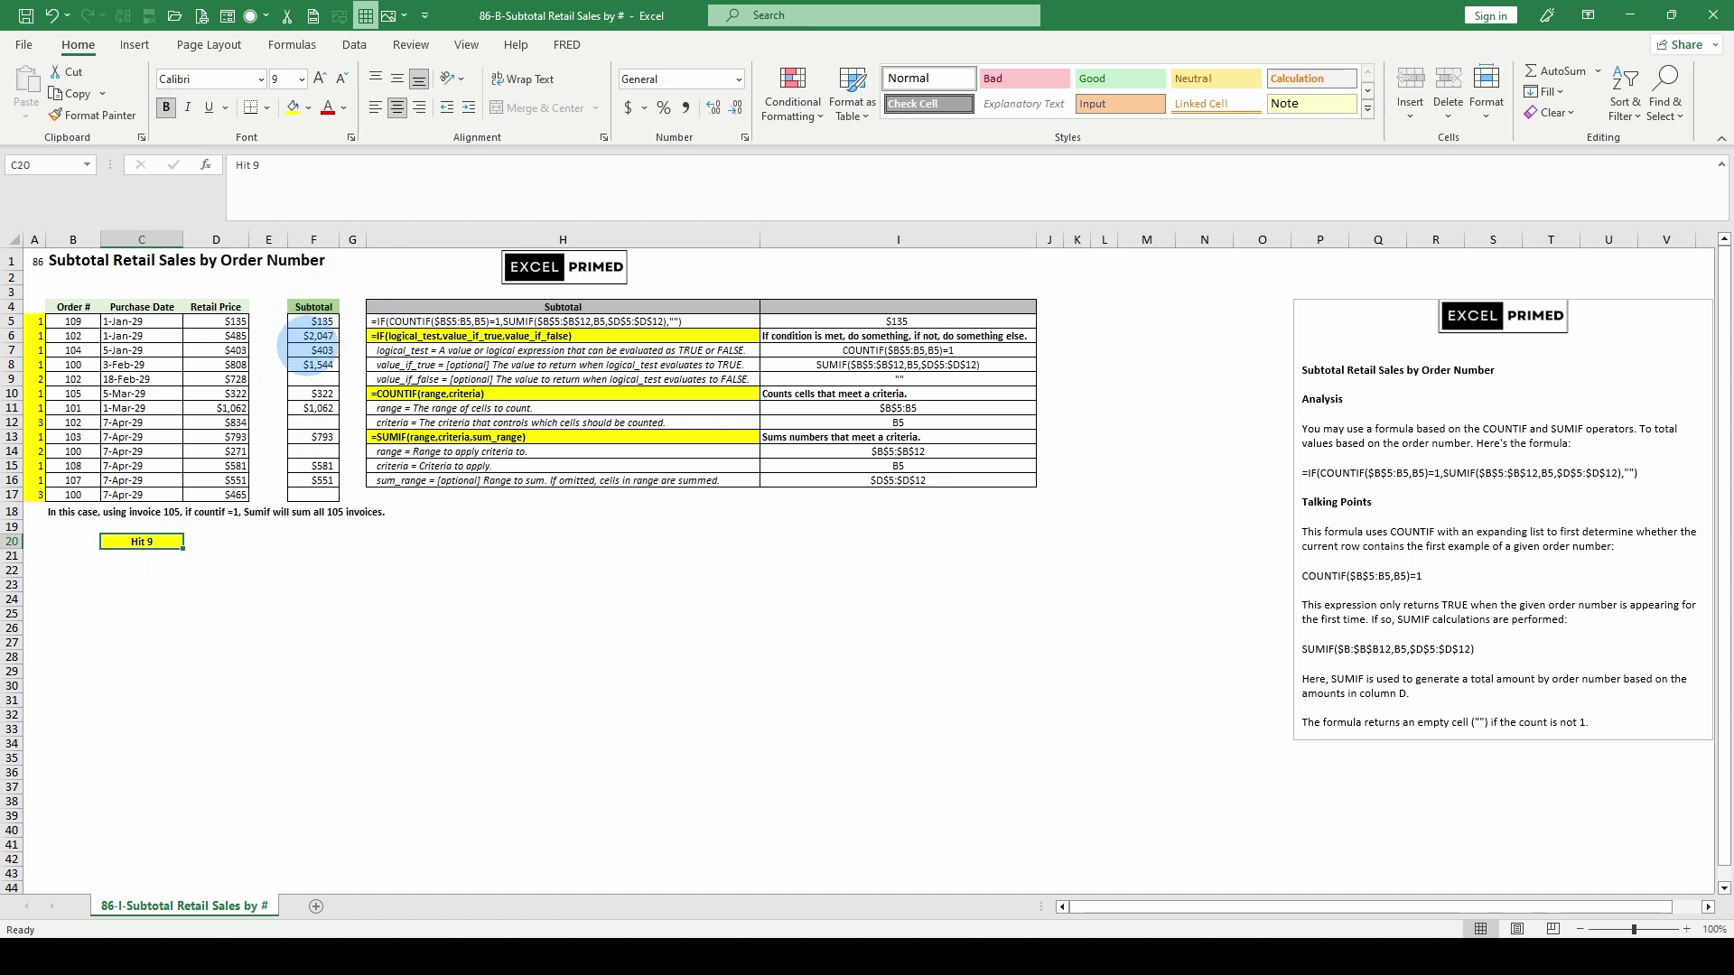
key("F9")
key("F9")
key("F9")
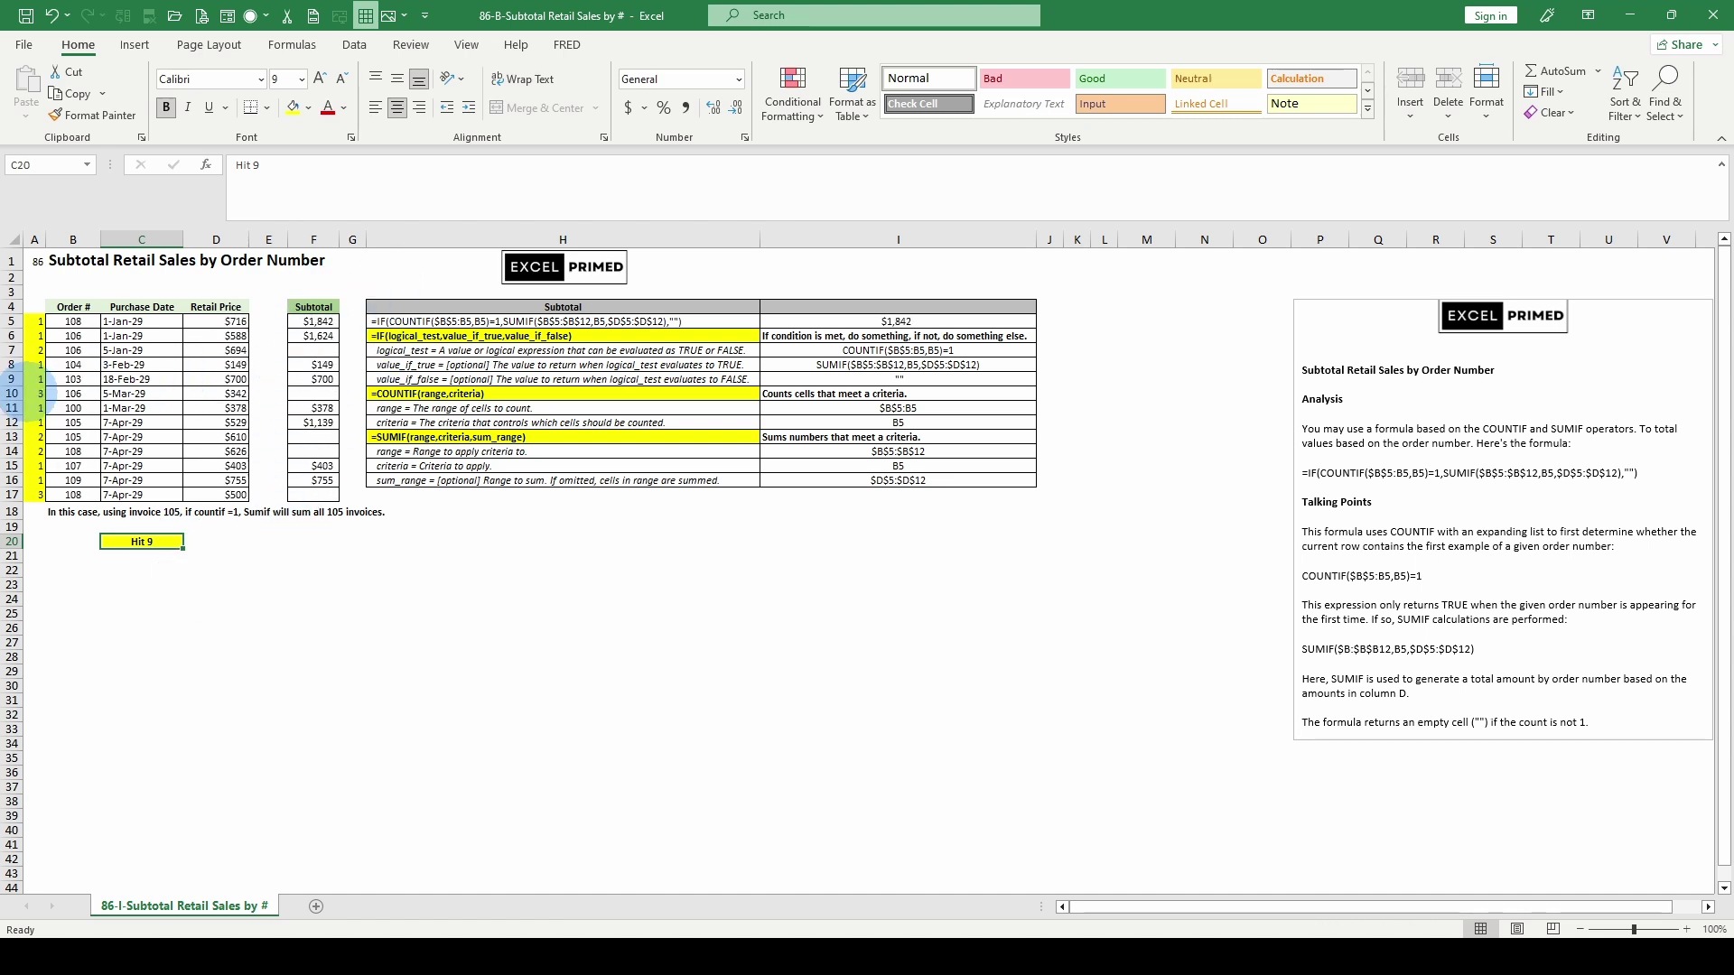
key("F9")
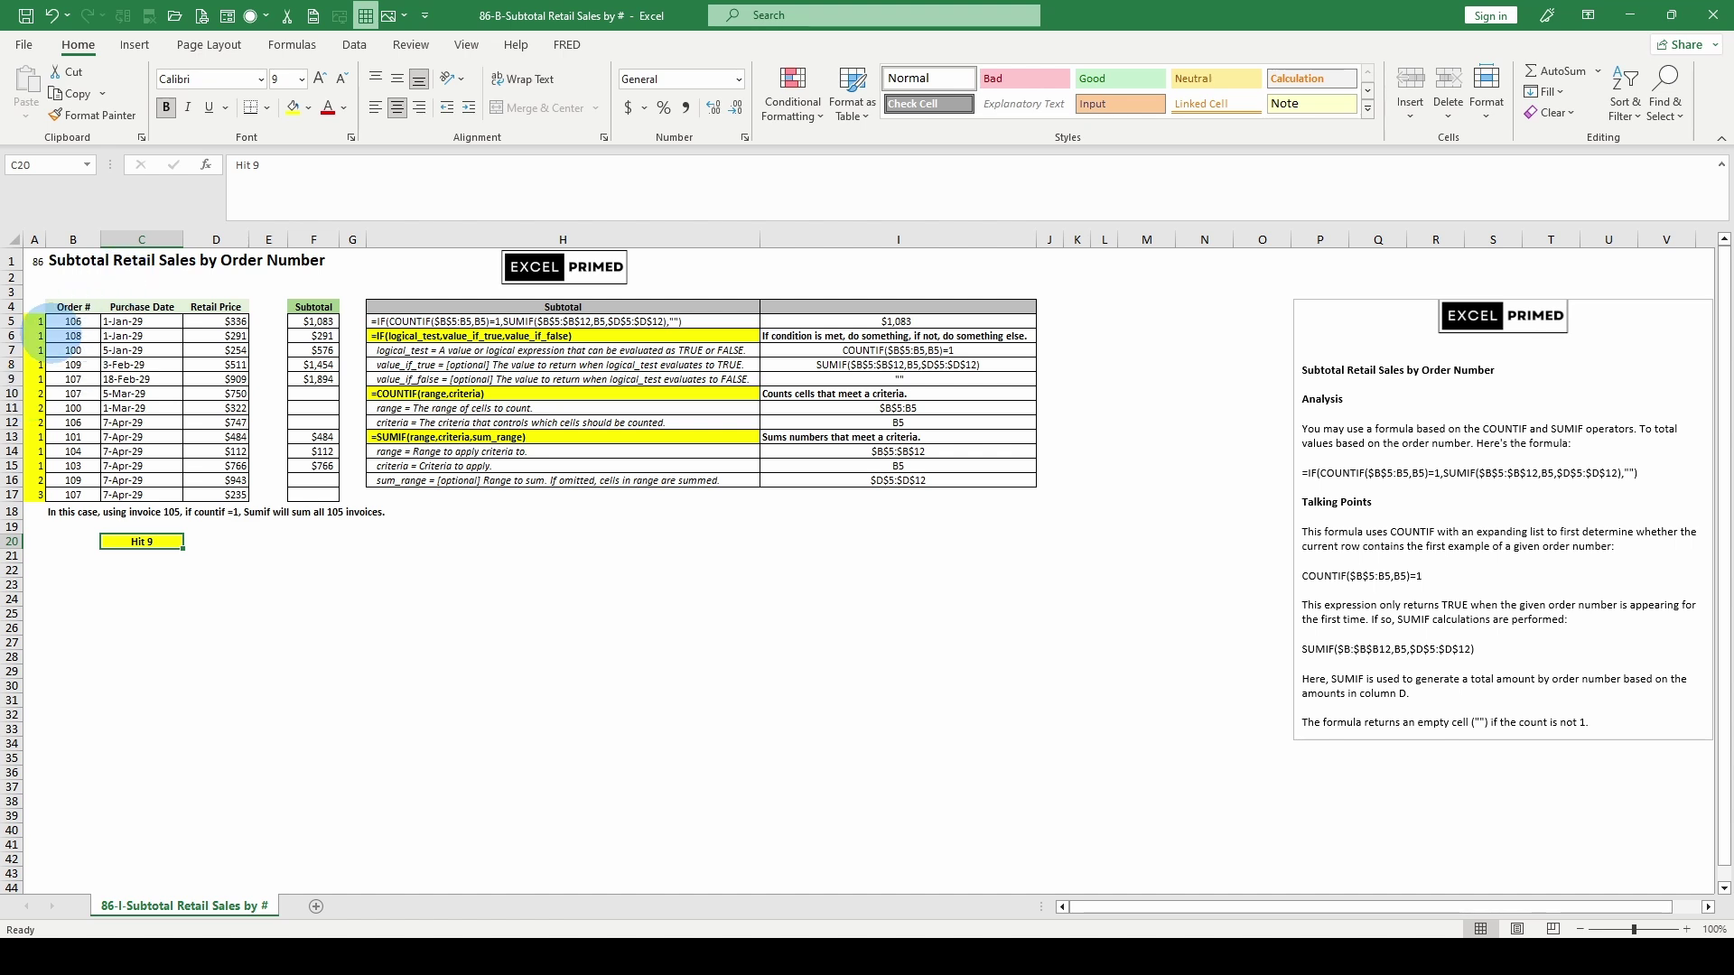
left_click(70, 321)
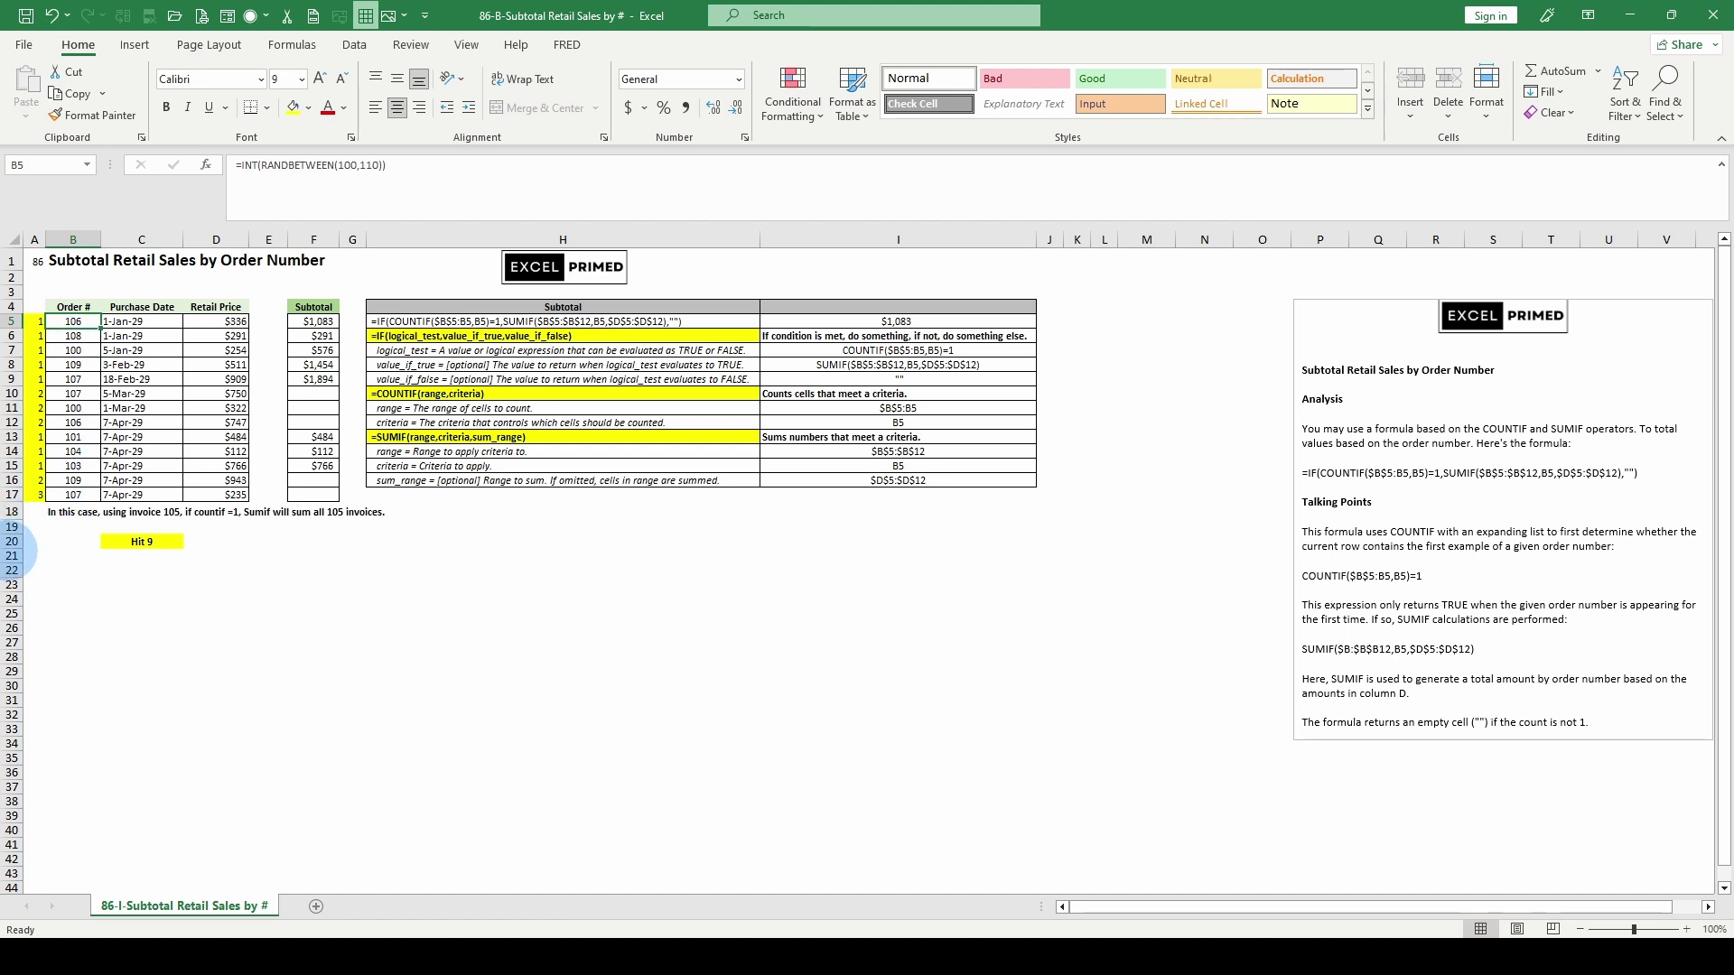
key("F9")
key("F9")
key("F9")
key("F9")
key("F9")
key("F9")
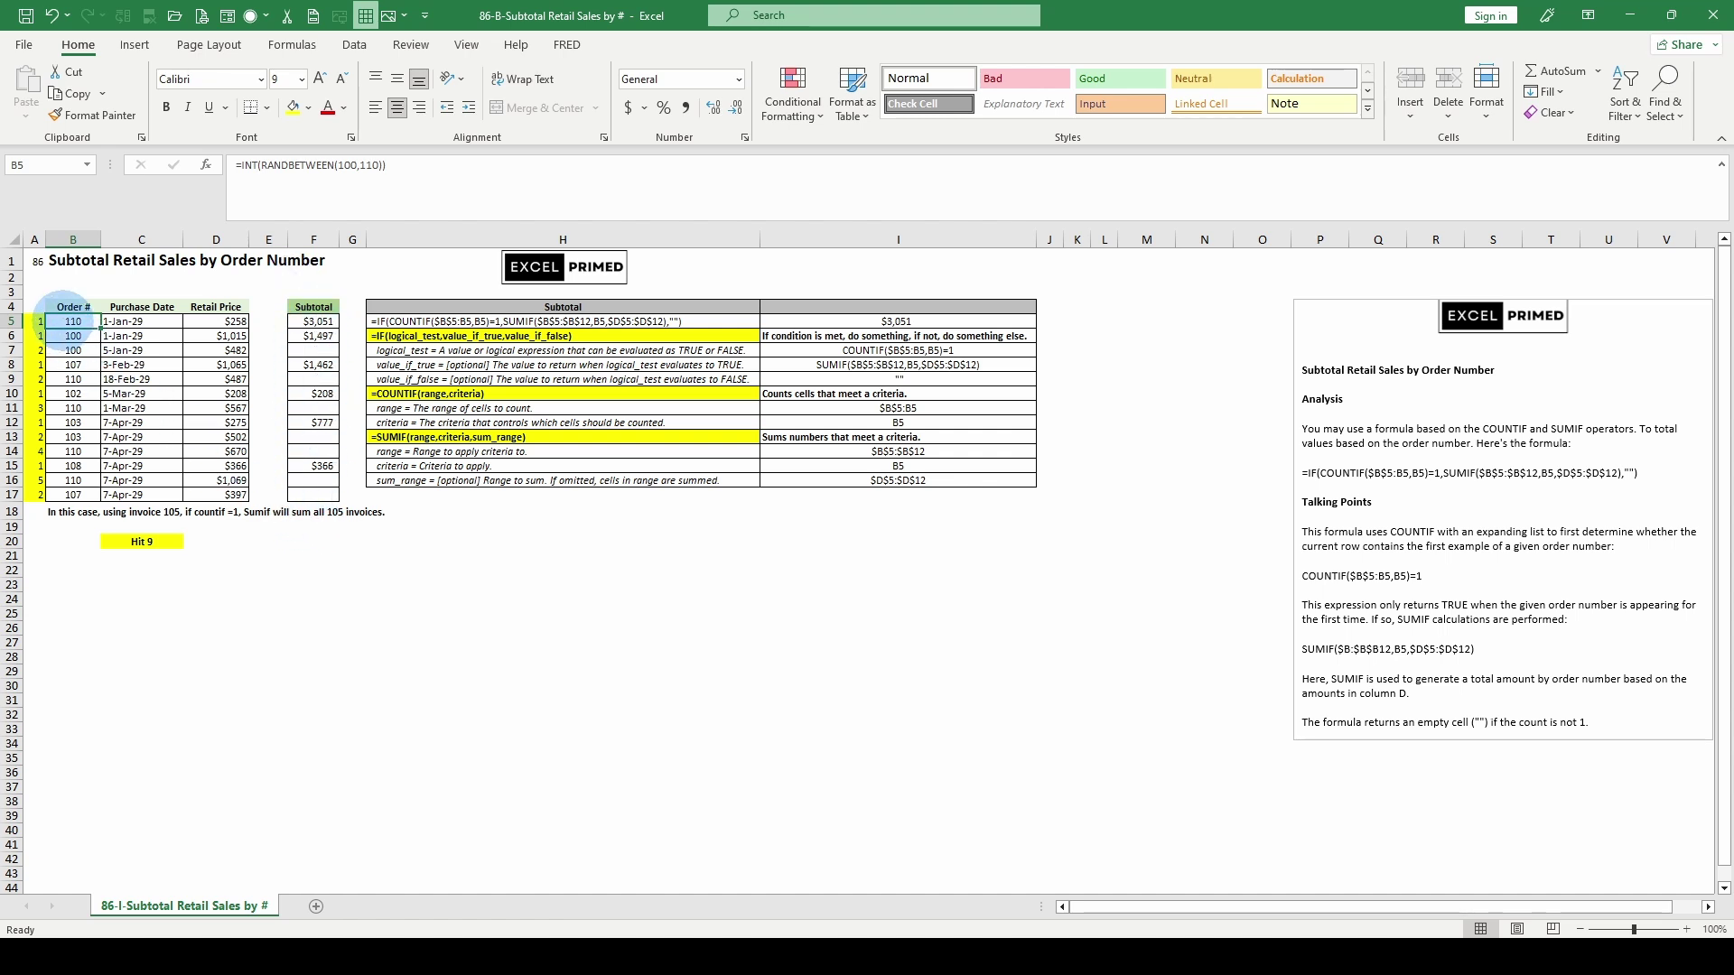
Step: Replace the random order number formulas in B5:B17 with their static values
left_click_drag(68, 321, 316, 495)
left_click(70, 321)
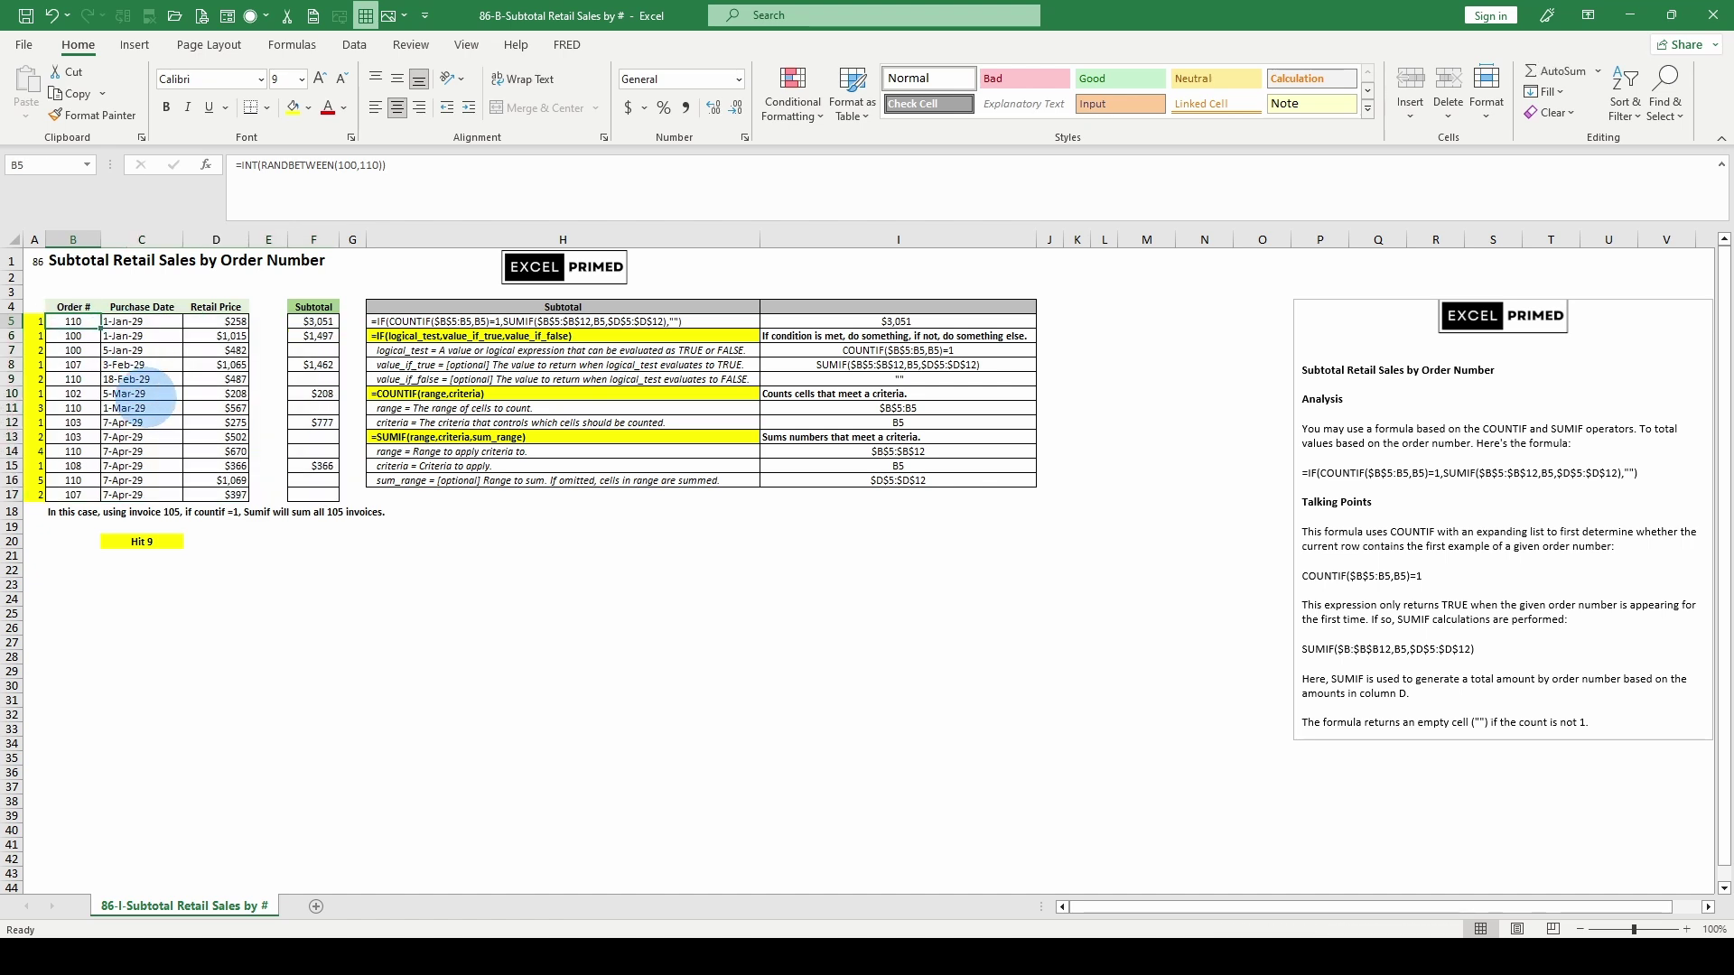
left_click_drag(68, 318, 74, 496)
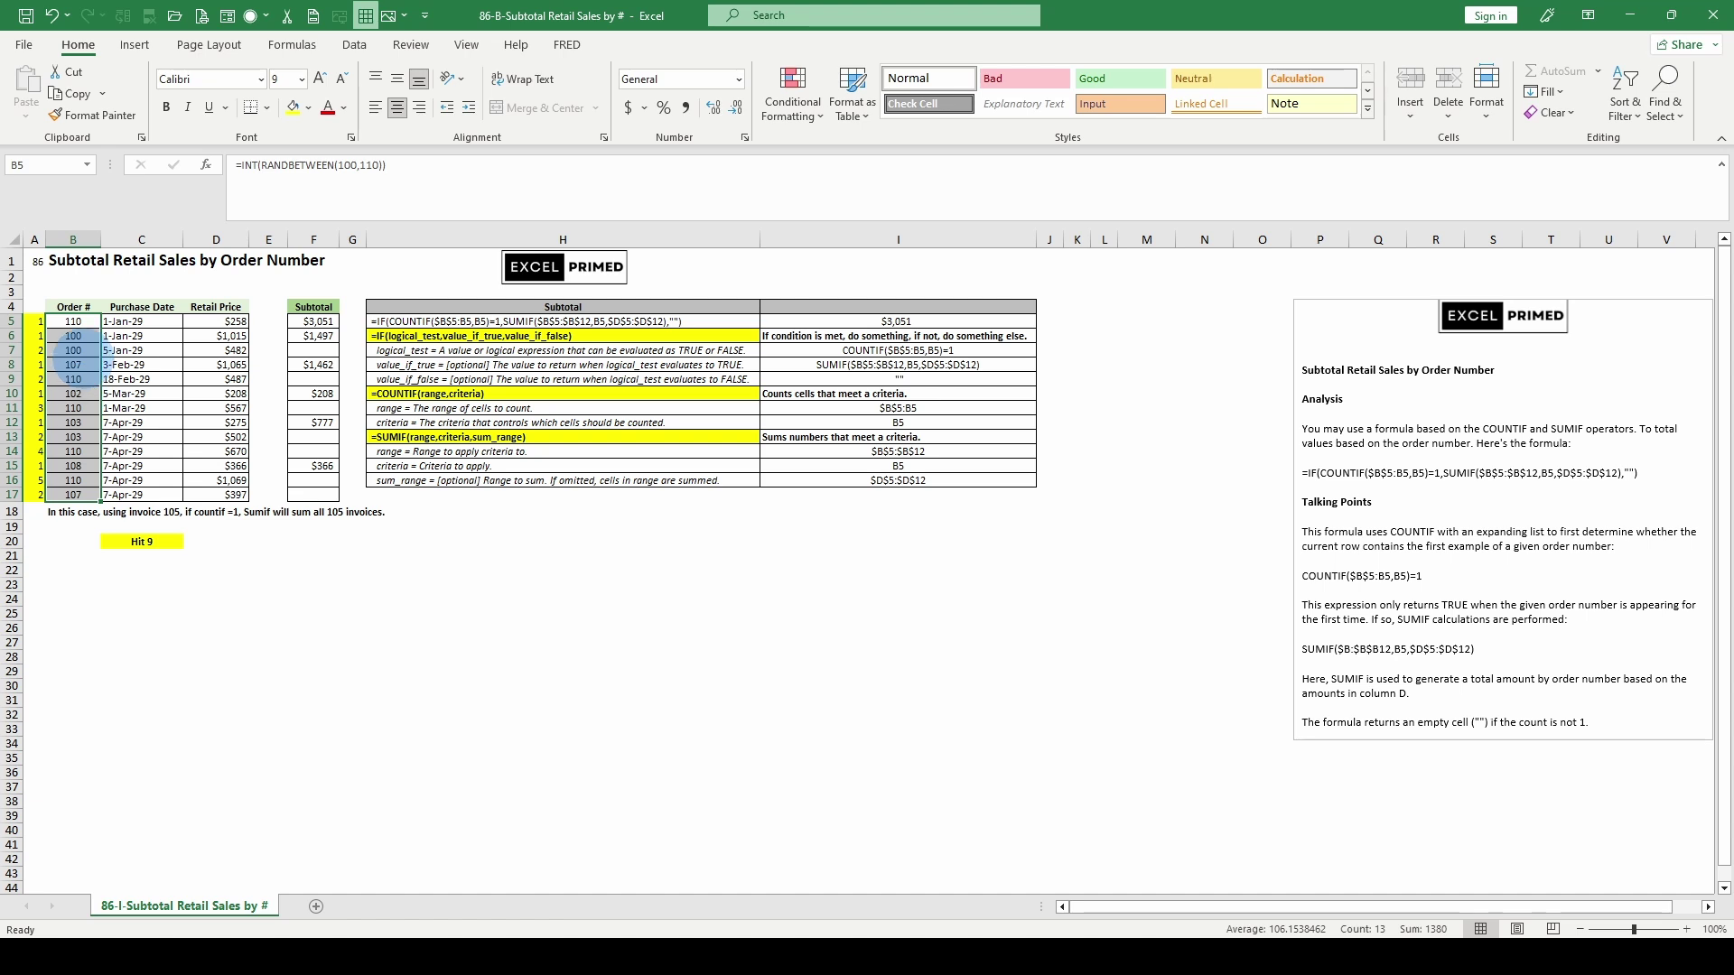
right_click(85, 359)
left_click(129, 429)
right_click(82, 389)
left_click(155, 514)
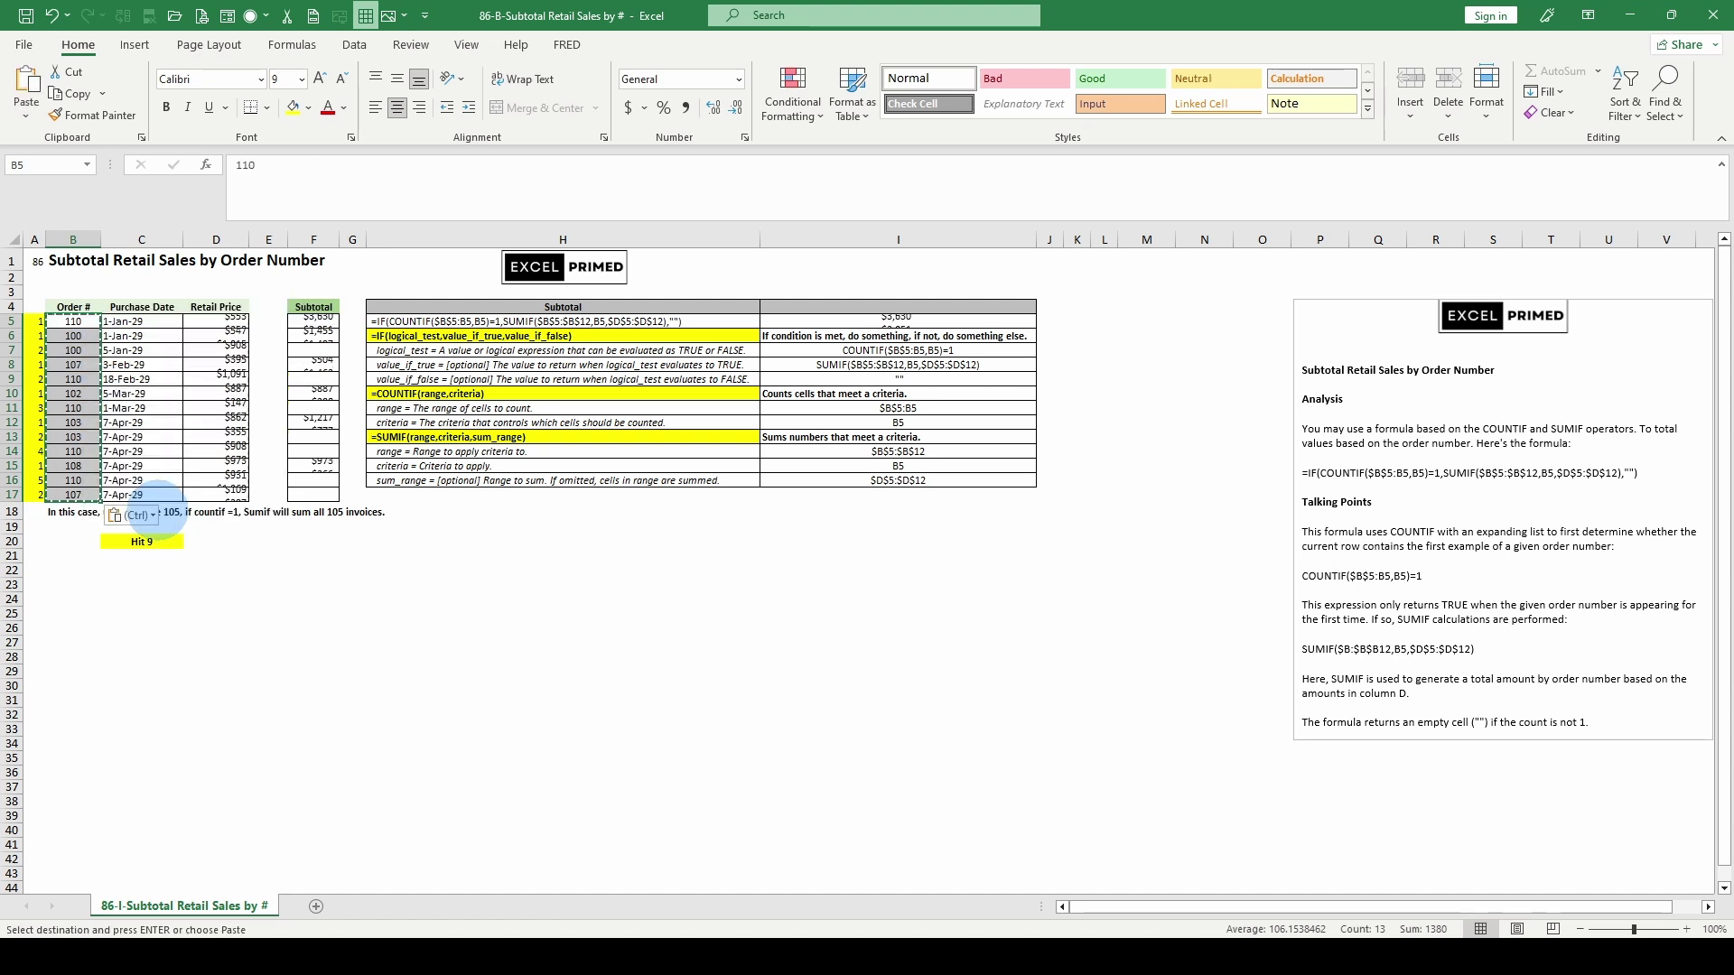
Step: Sort the range B5:F17 by column B on cell values, from smallest to largest
left_click_drag(73, 321, 314, 495)
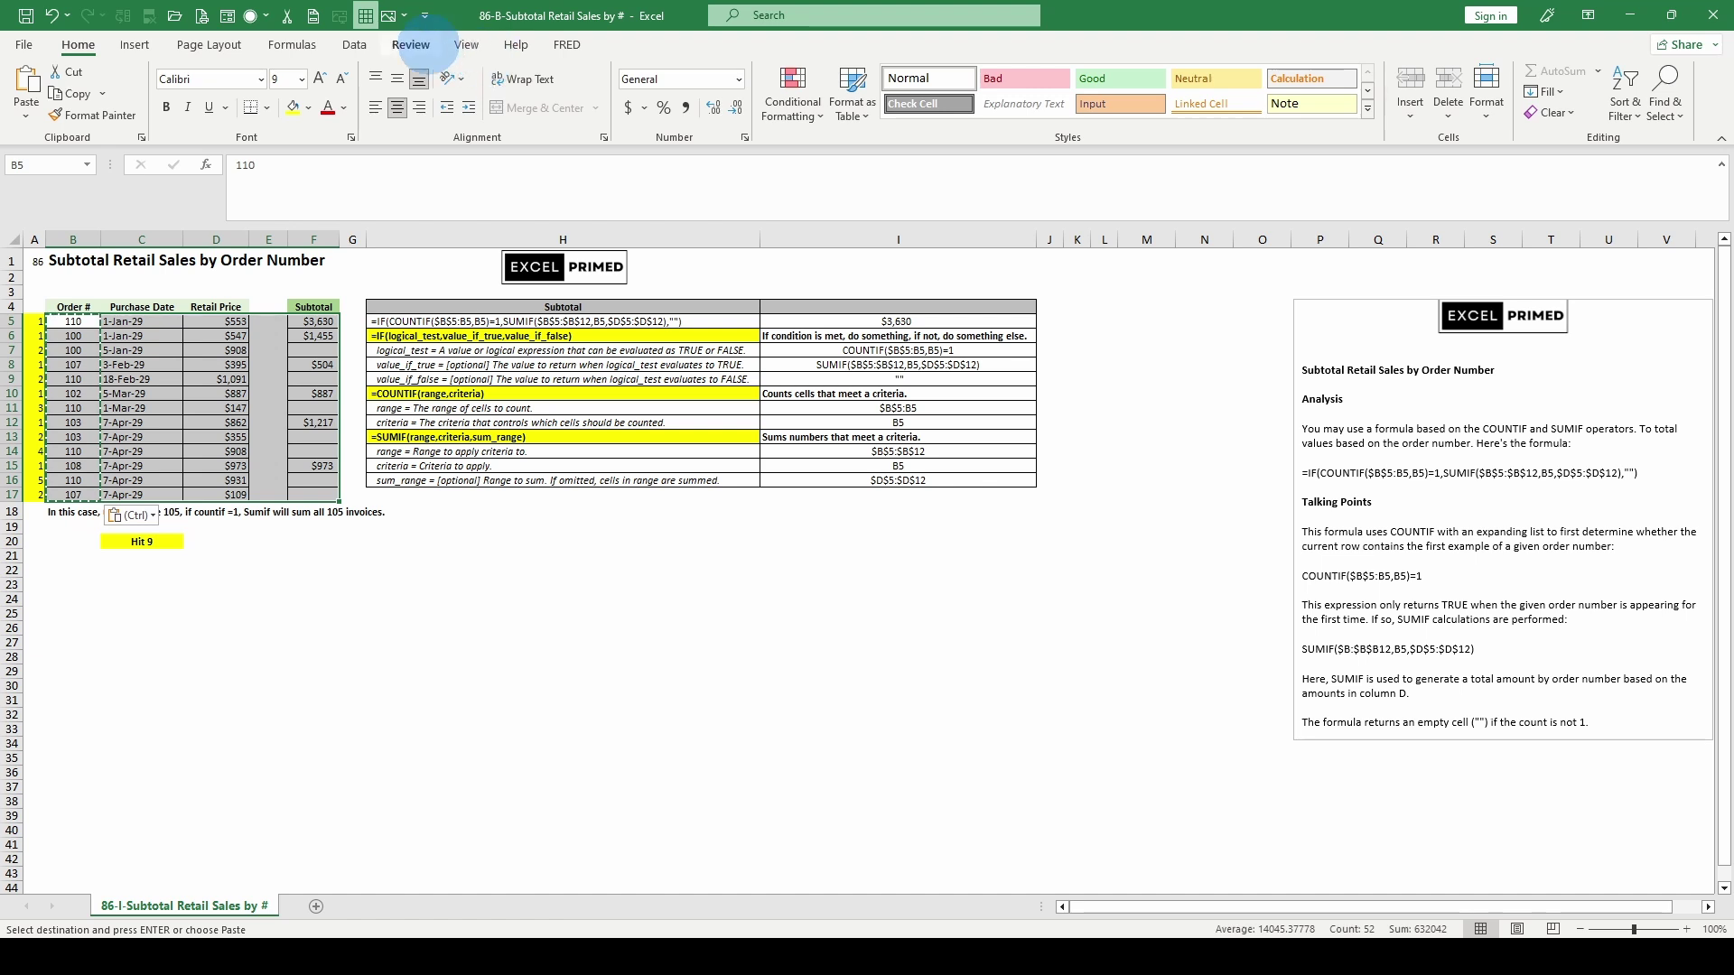
left_click(354, 45)
left_click(539, 86)
left_click(415, 548)
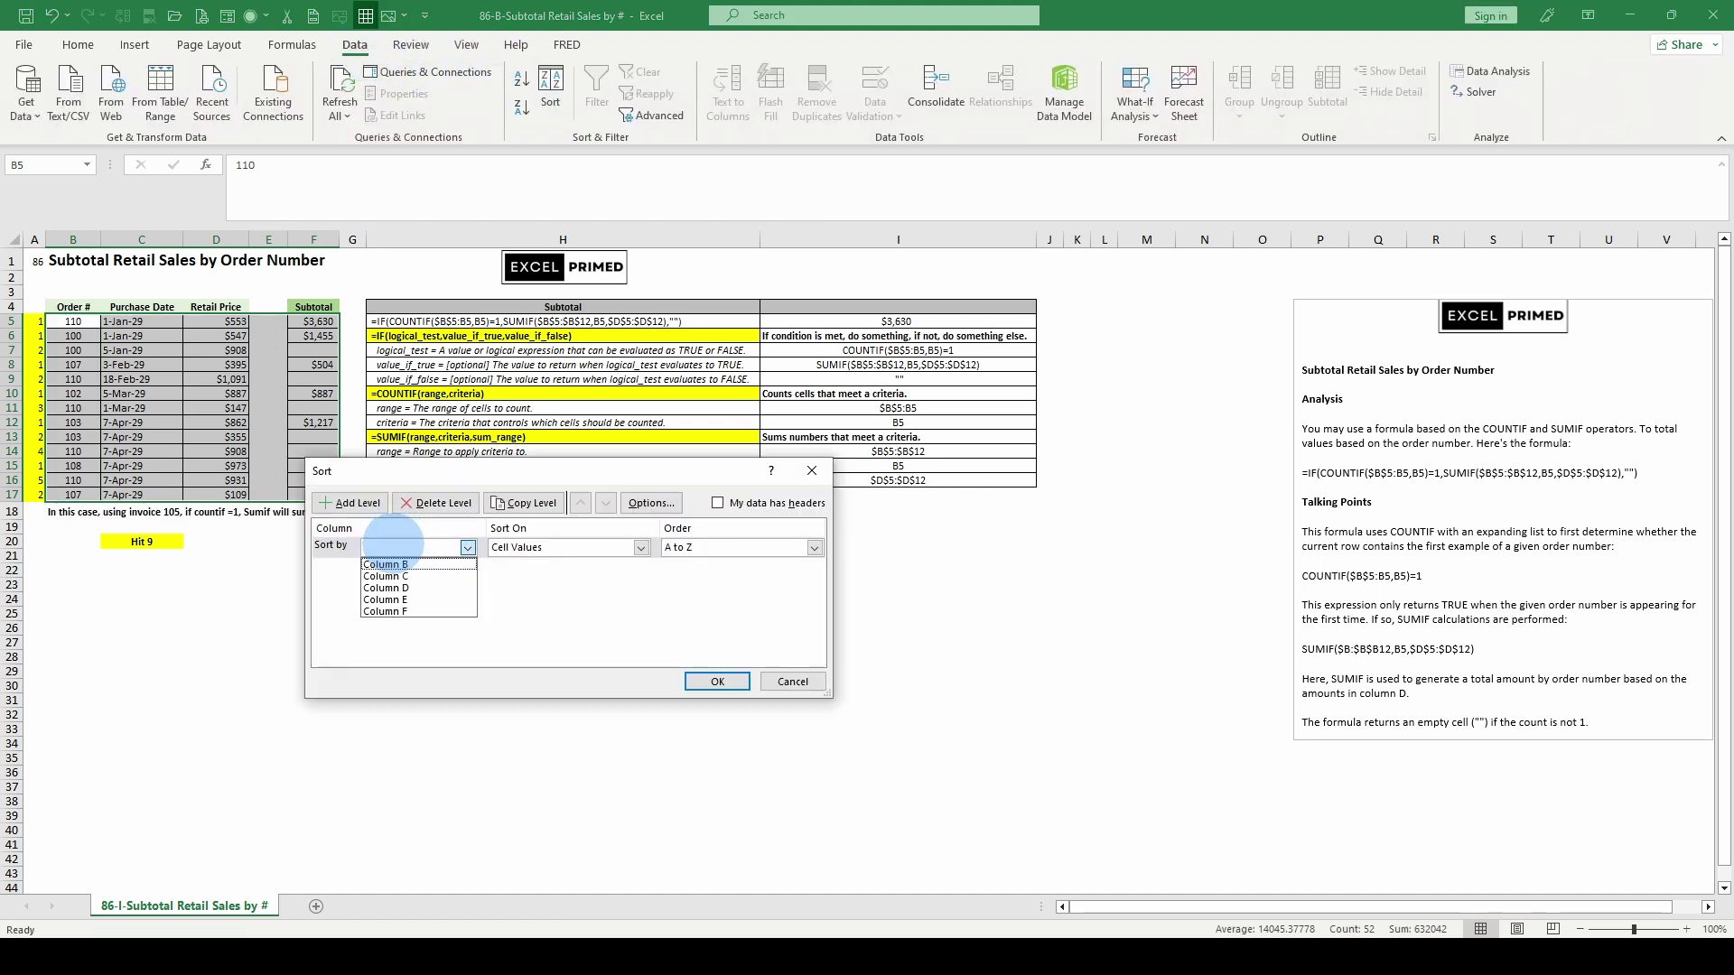
left_click(395, 565)
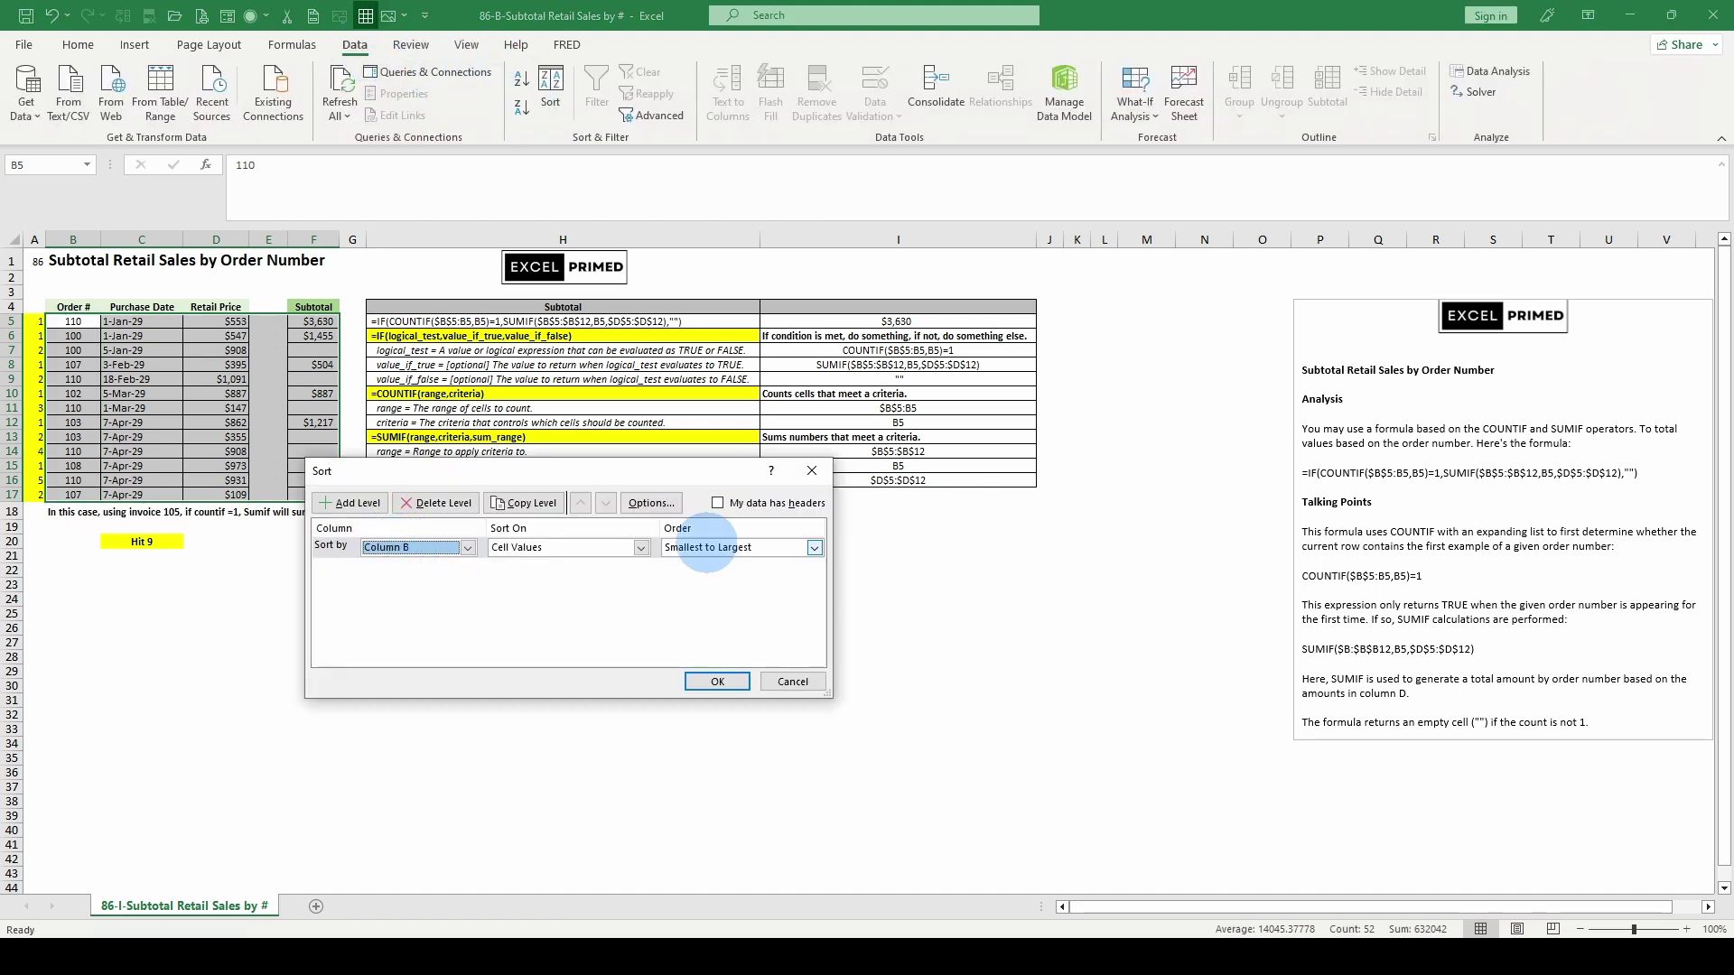
left_click(727, 688)
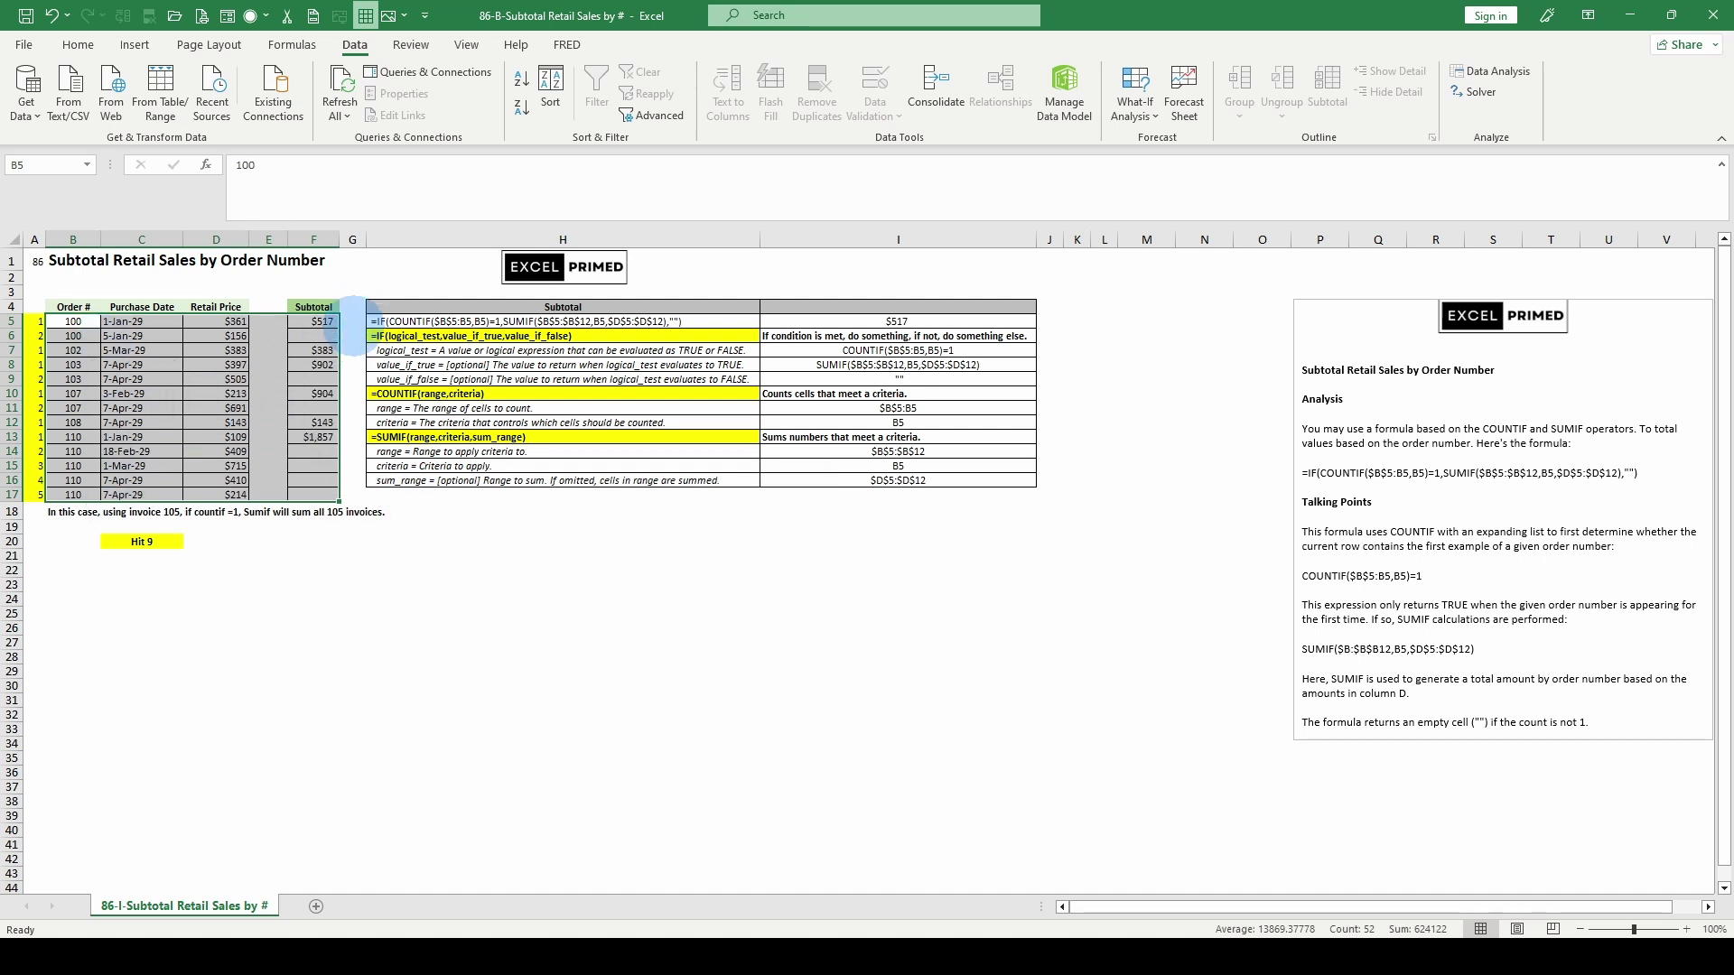
Step: Check the subtotal formulas in F13 and F5, and recalculate the sorted table repeatedly with new random retail prices
left_click_drag(316, 393, 318, 441)
left_click(318, 437)
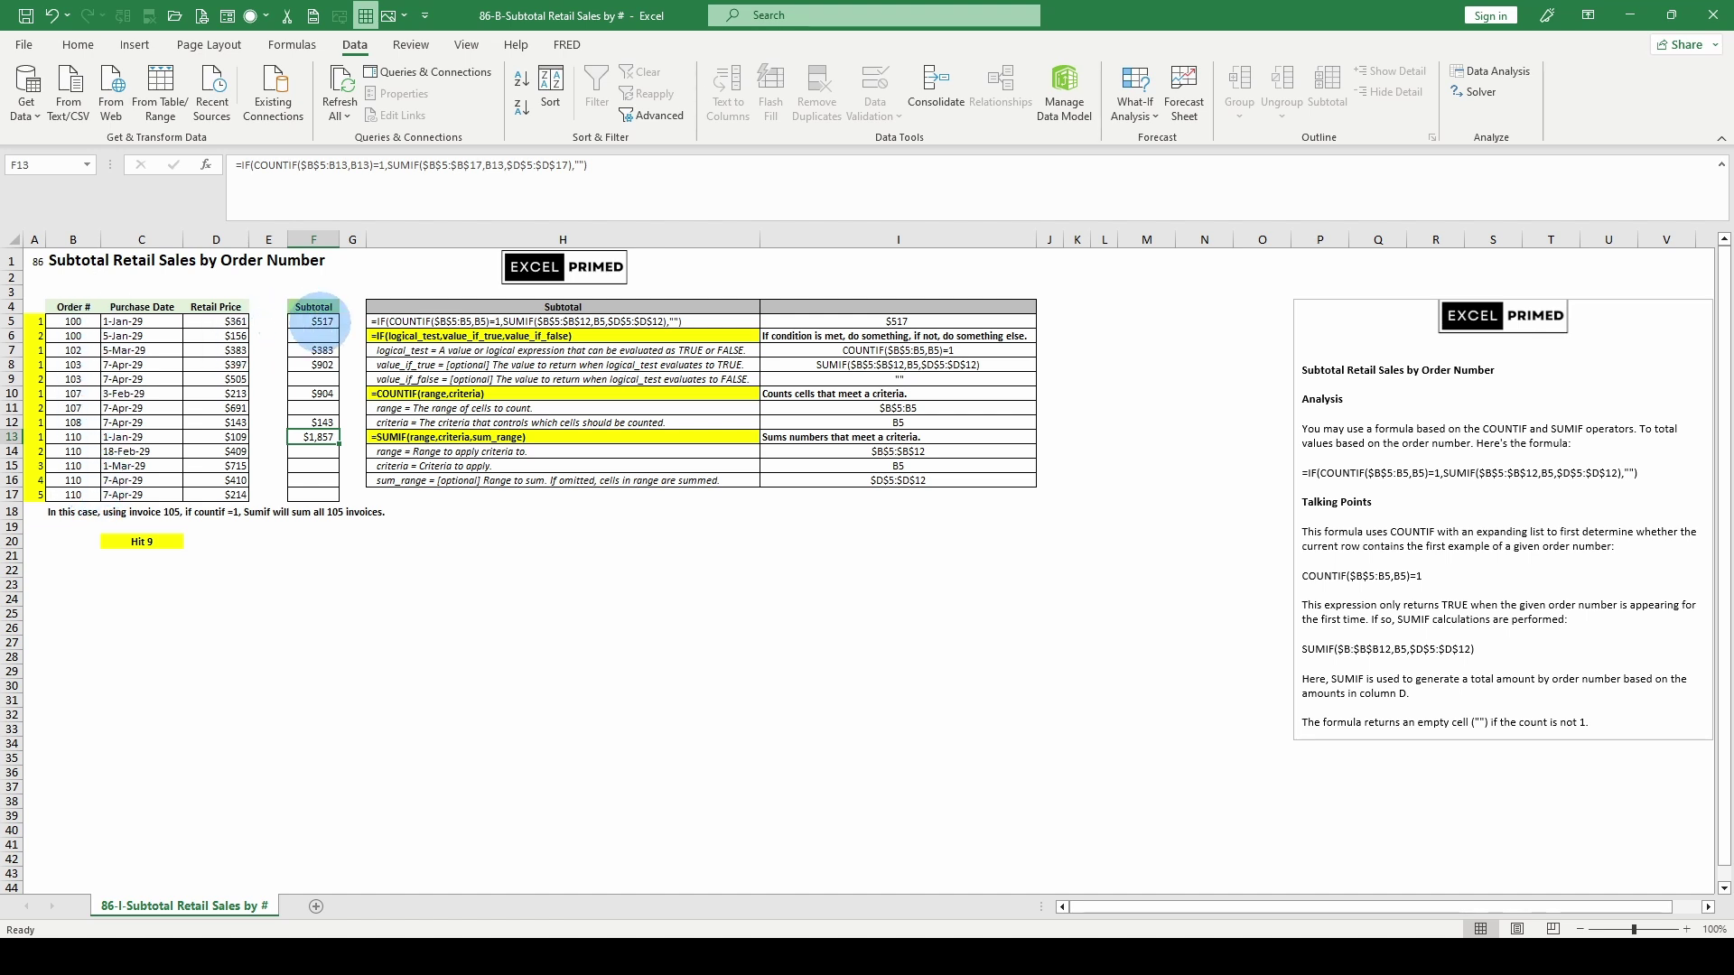
left_click(323, 322)
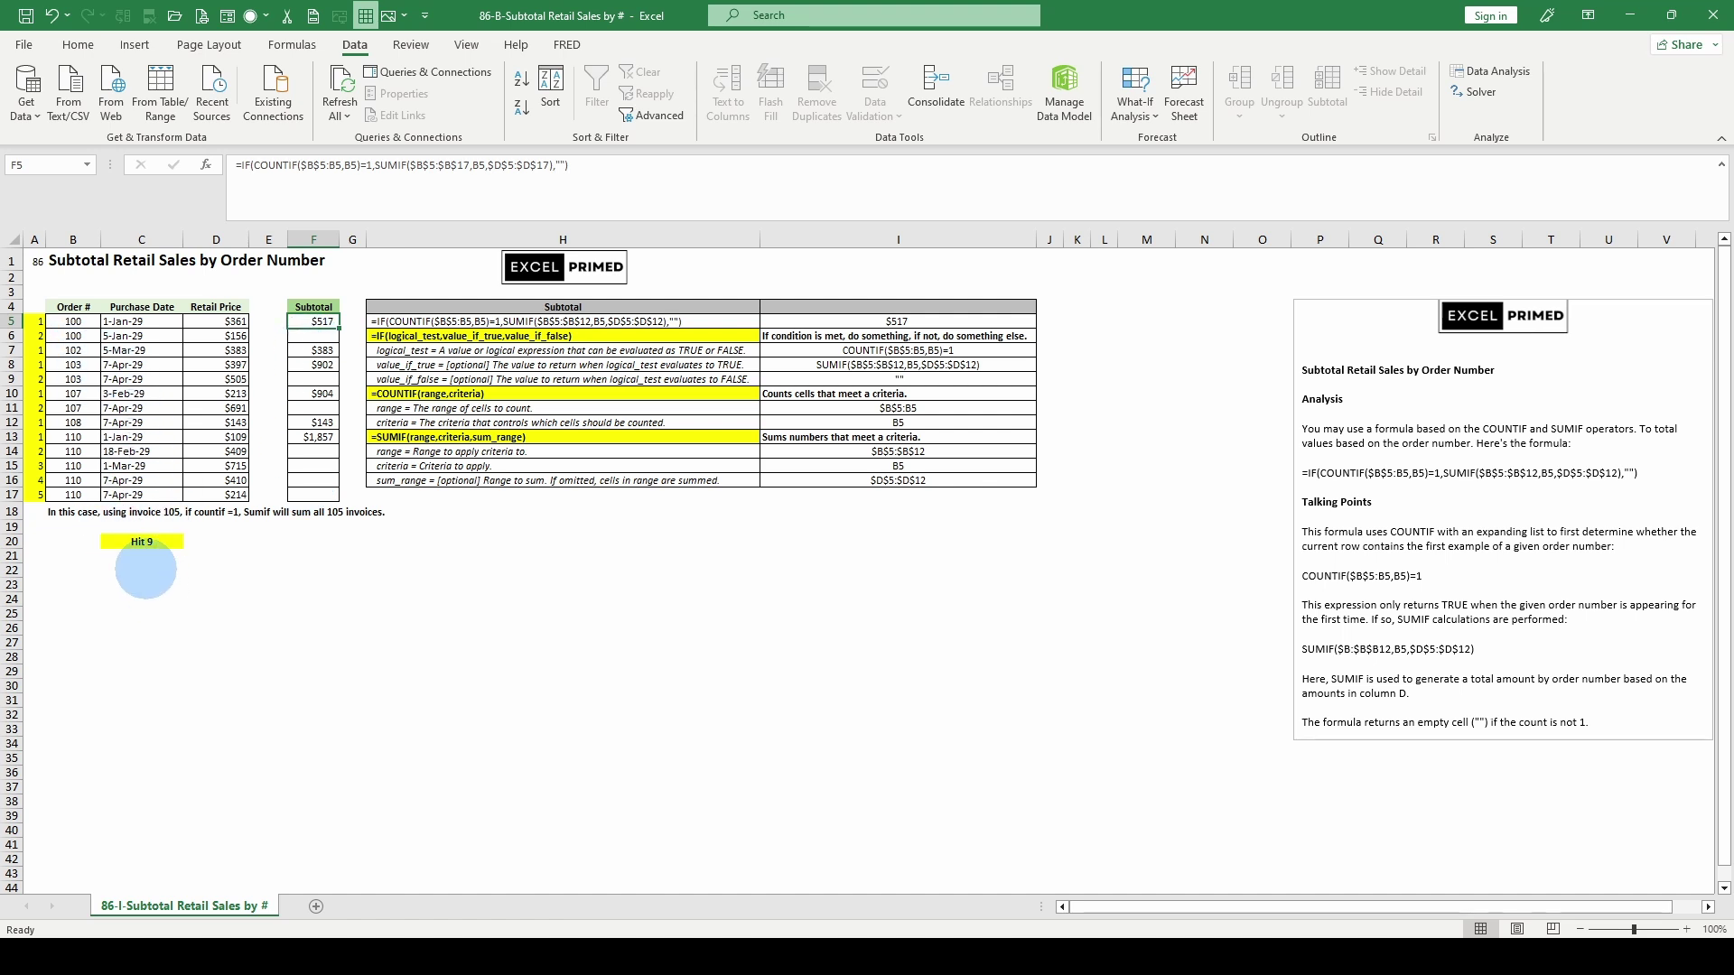
key("F9")
key("F9")
key("F9")
key("F9")
key("F9")
key("F9")
key("F9")
key("F9")
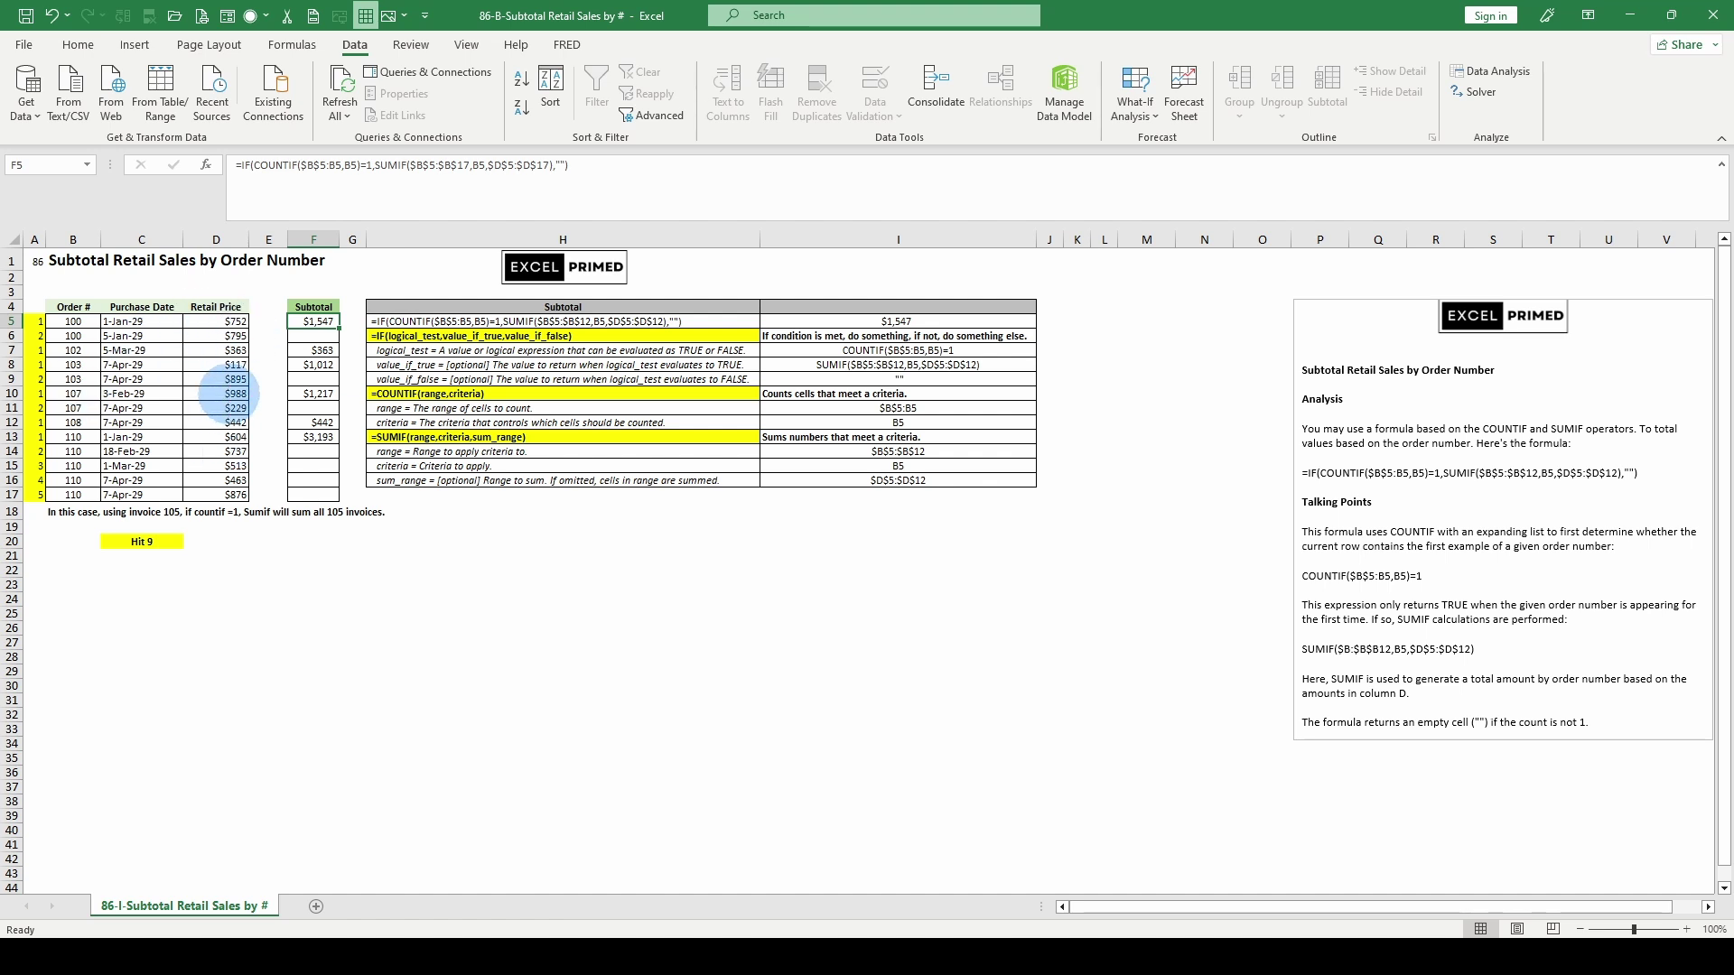
key("F9")
key("F9")
key("F9")
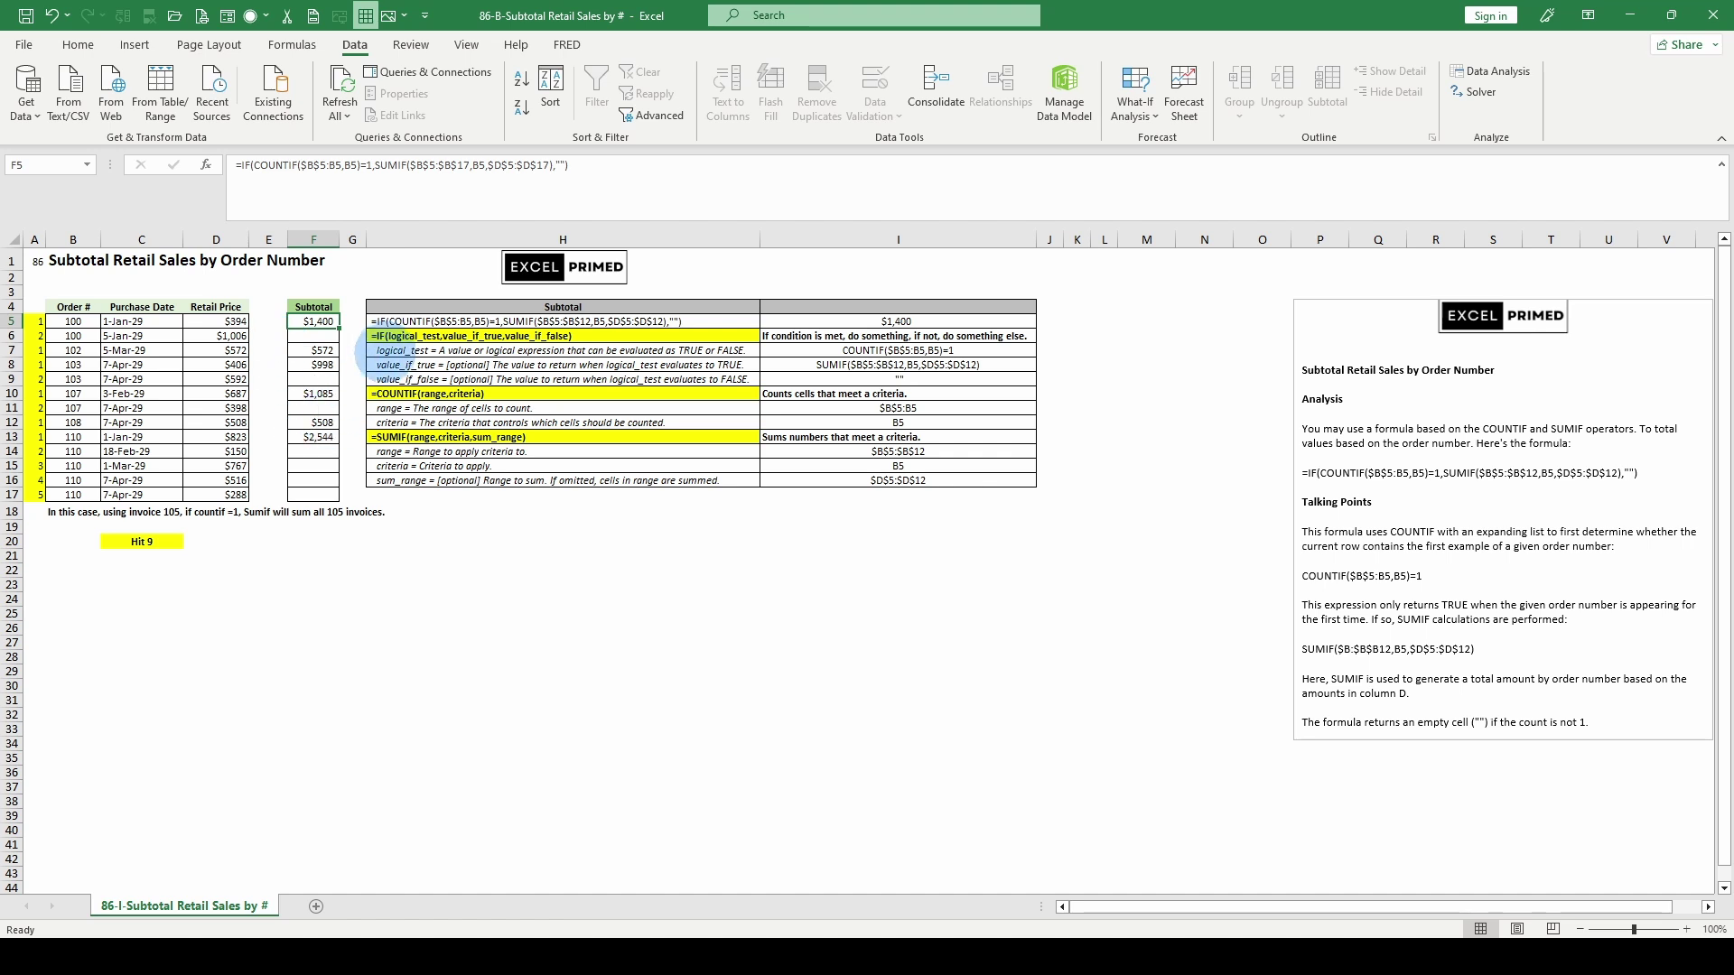
left_click(569, 581)
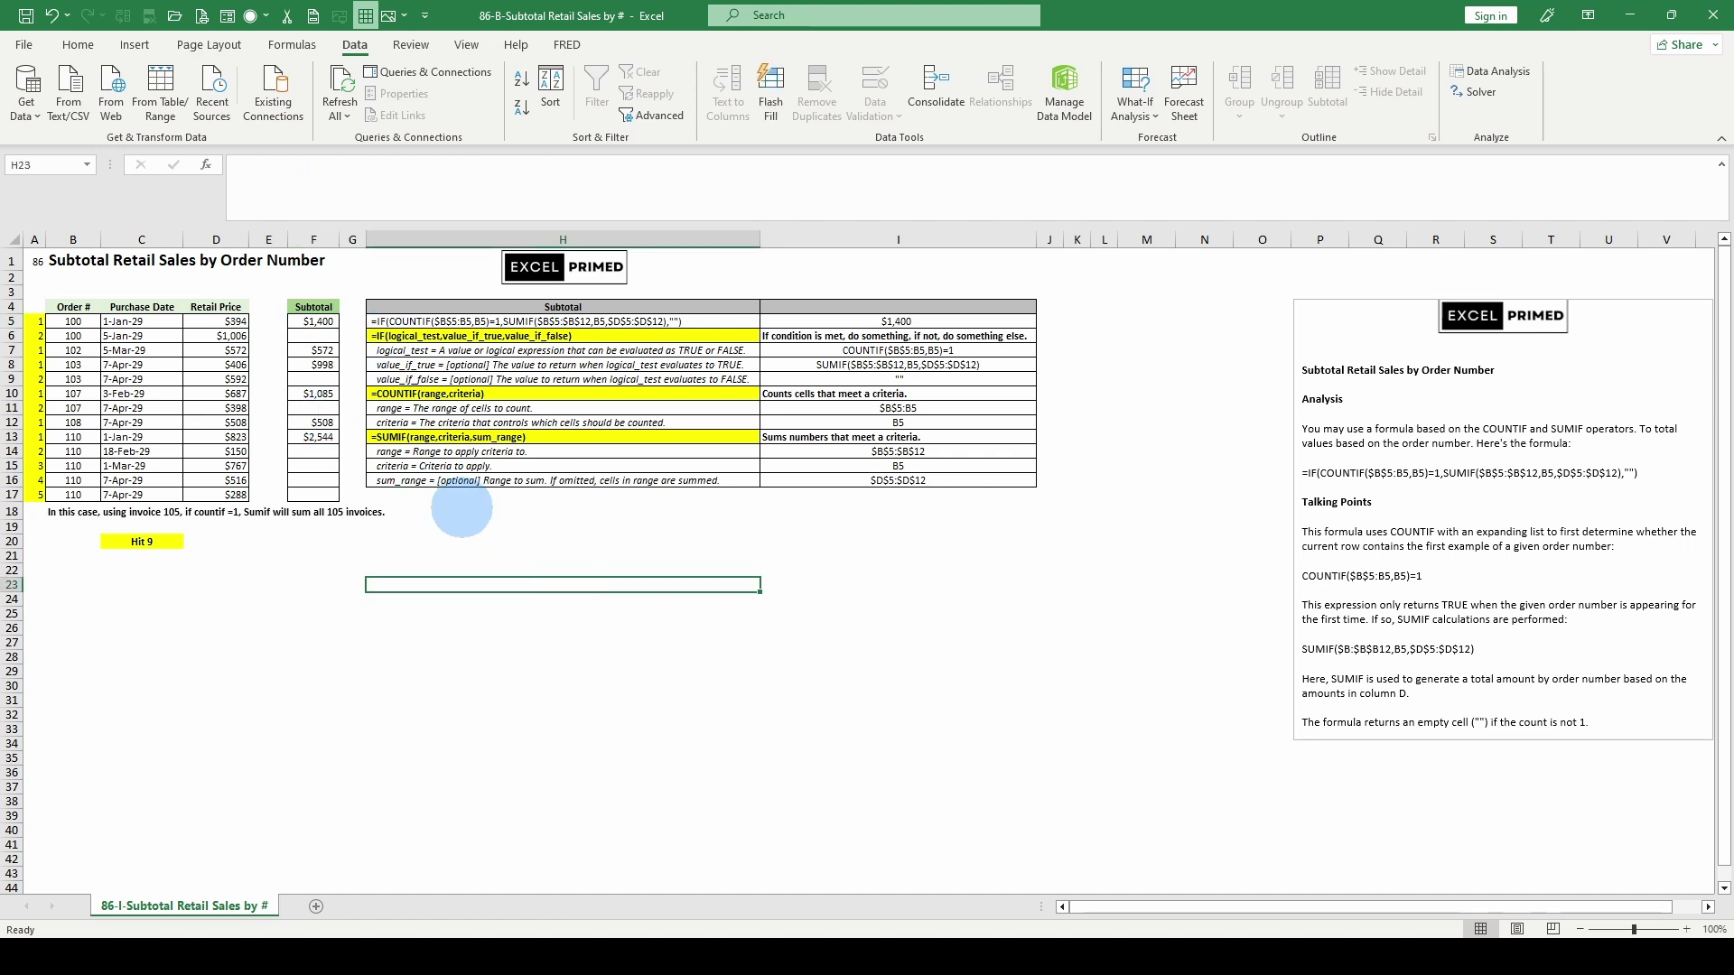